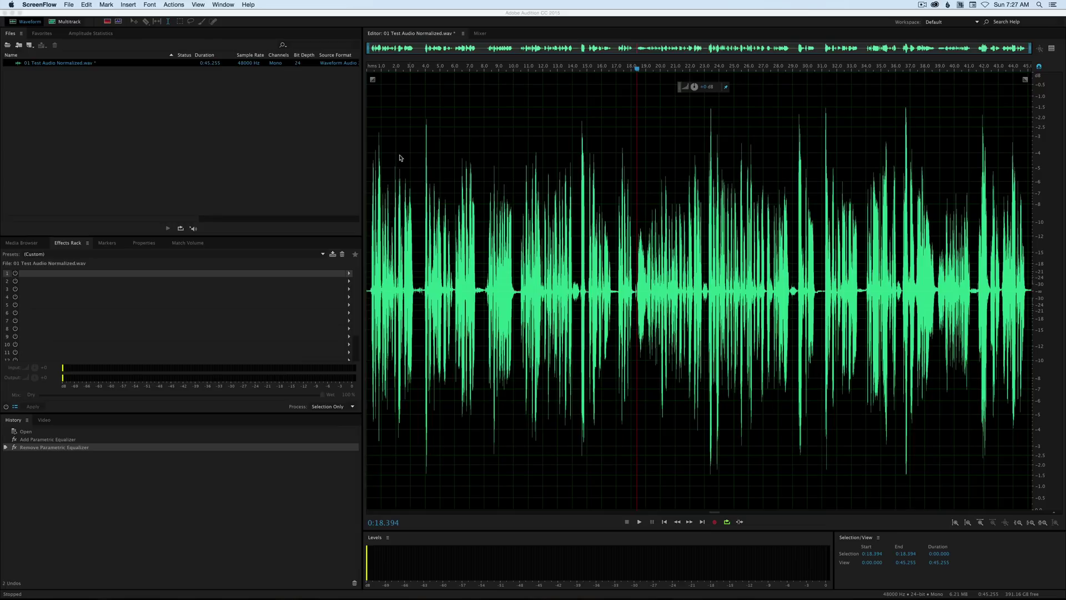
- Play the unprocessed recording from about 0:23.2 to hear it without EQ, and stop playback
left_click(707, 155)
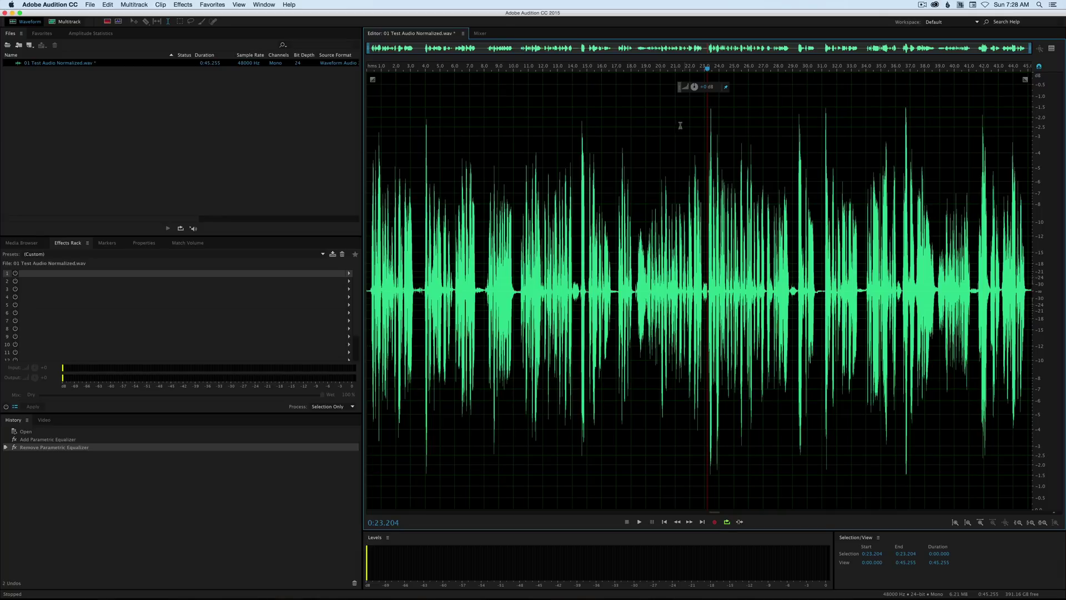
key("space")
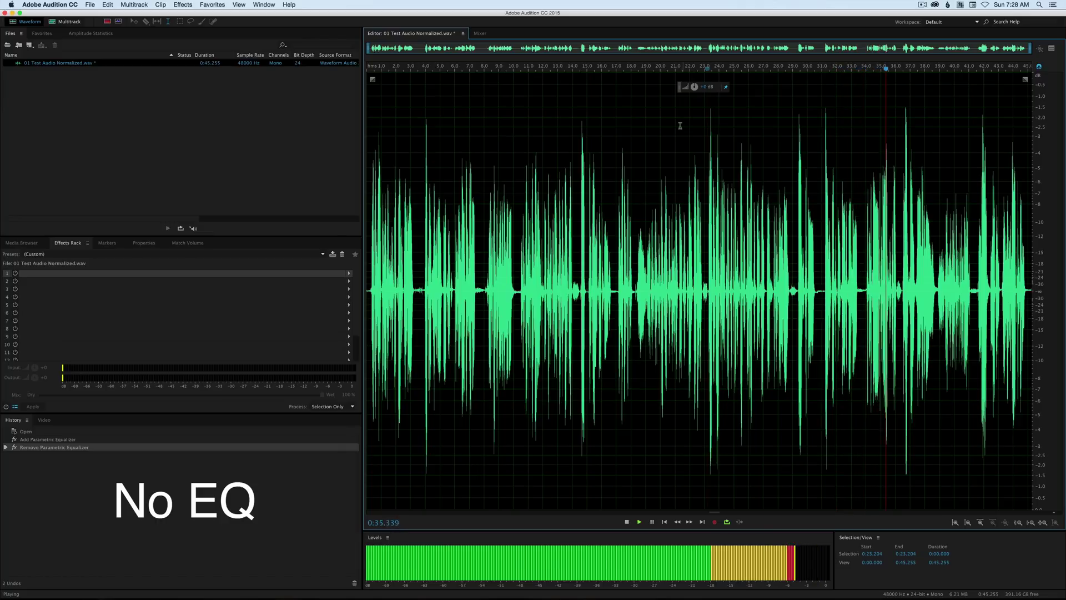
key("space")
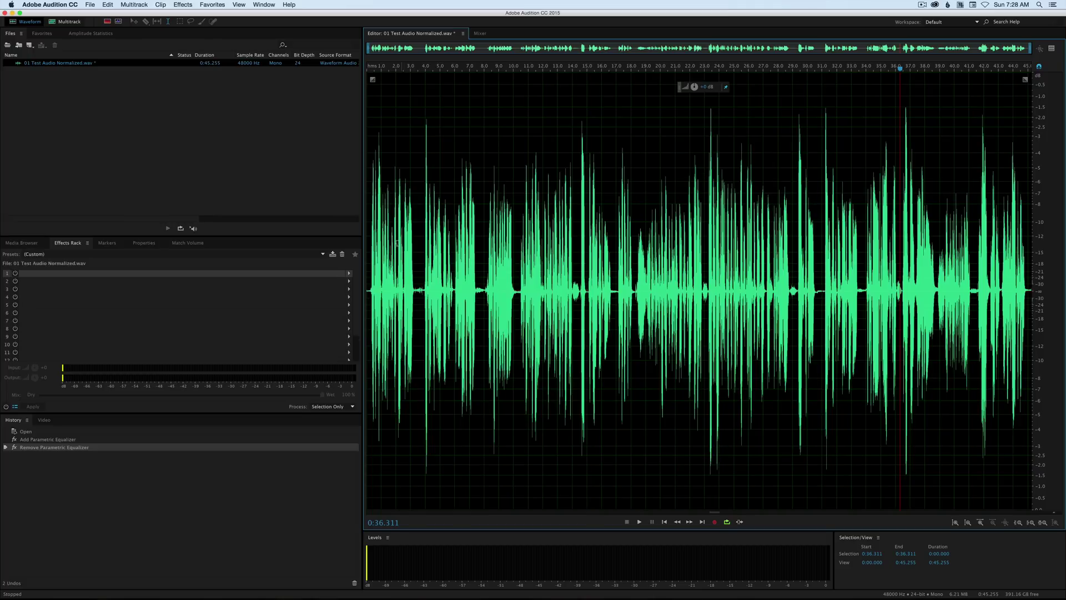
left_click(350, 274)
left_click(350, 273)
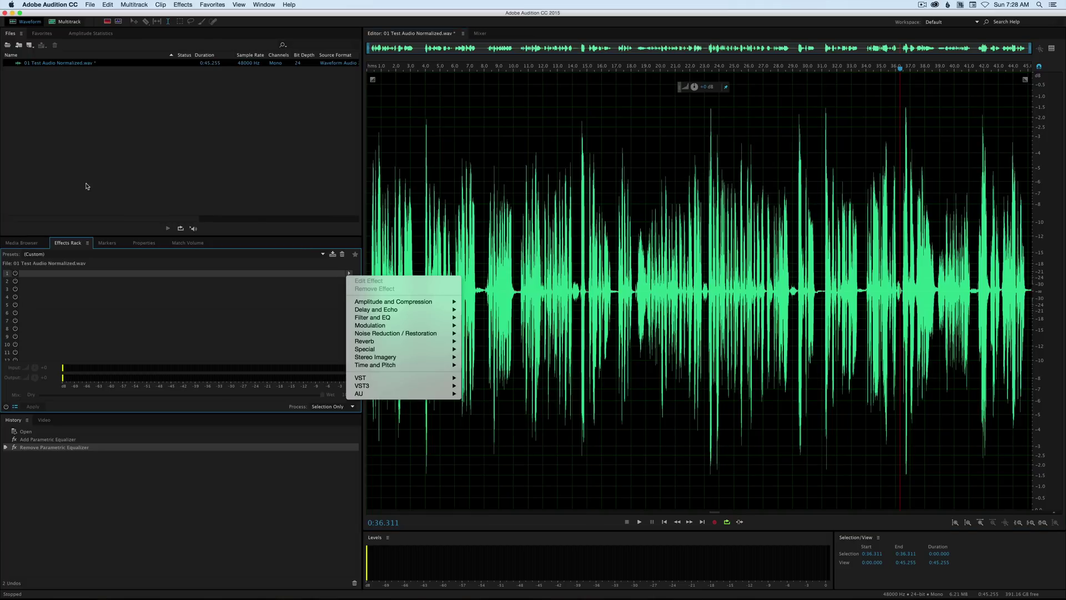
left_click(67, 245)
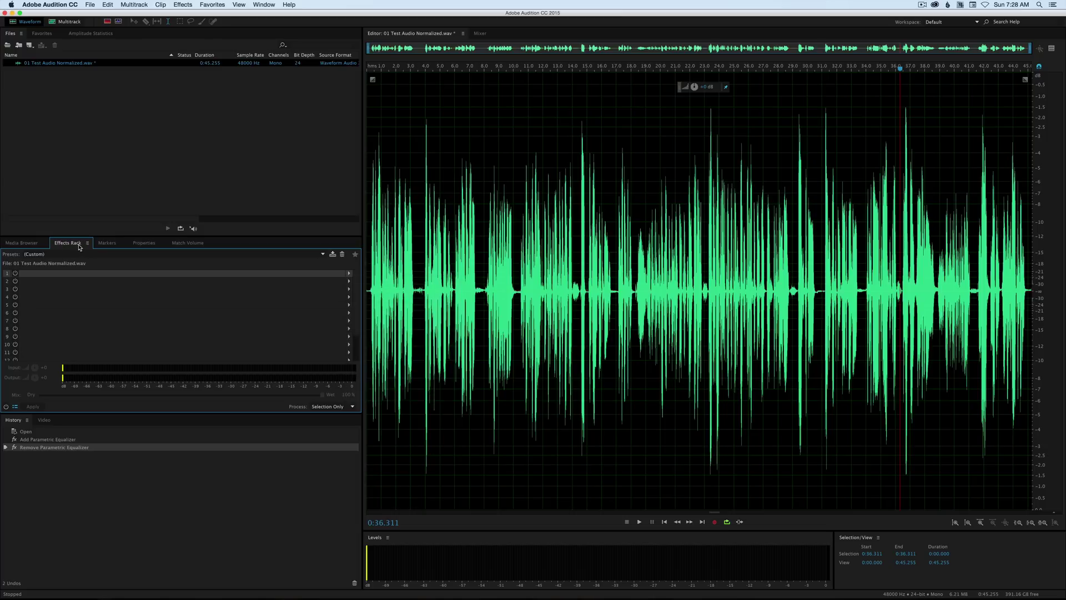
left_click(183, 5)
left_click(183, 4)
left_click(183, 4)
mouse_move(197, 127)
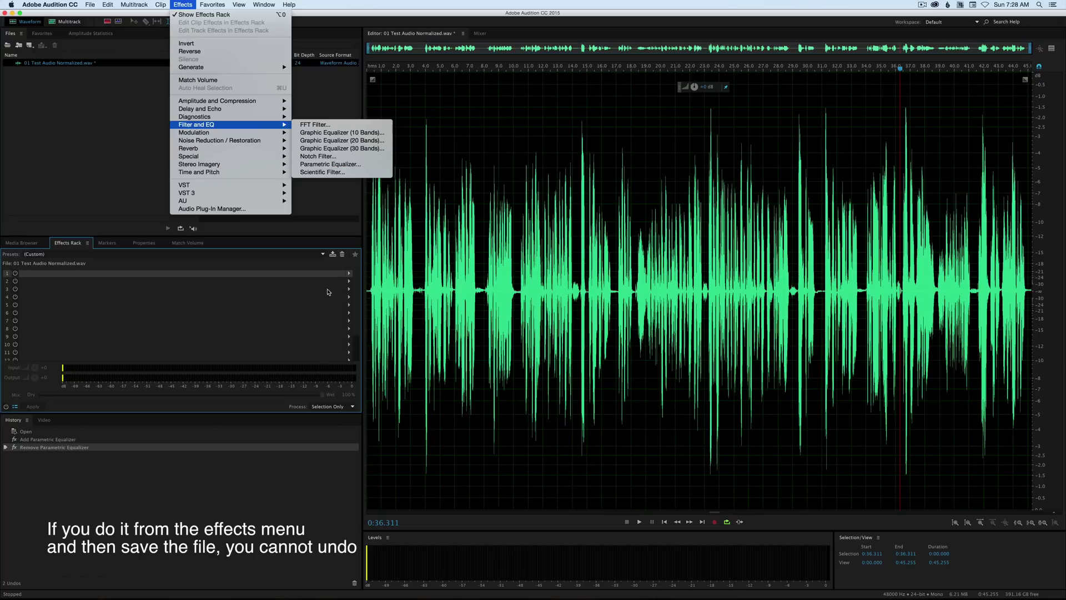
left_click(235, 276)
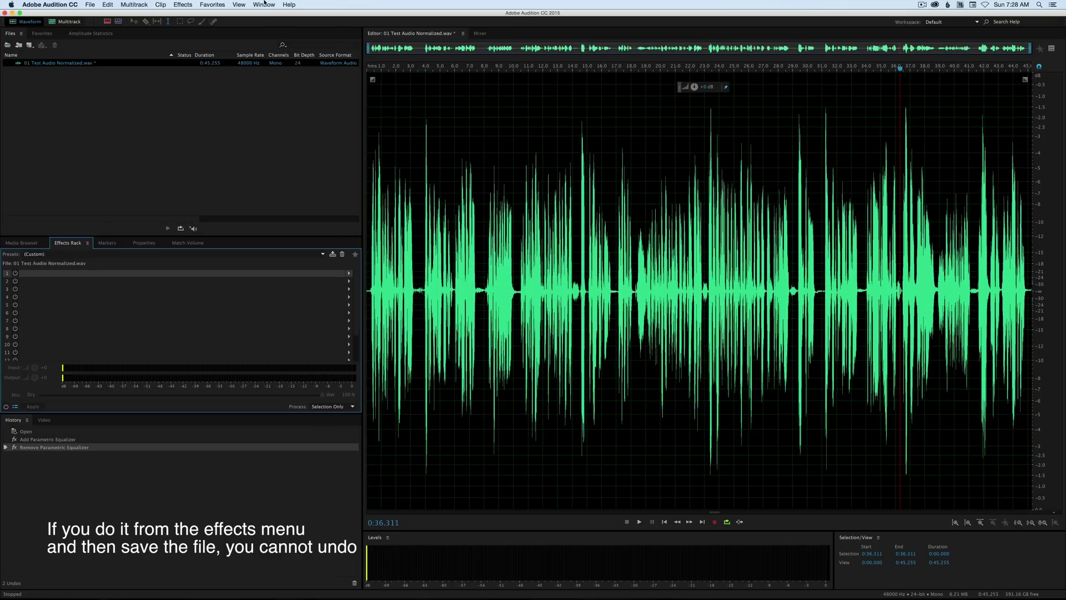
left_click(263, 5)
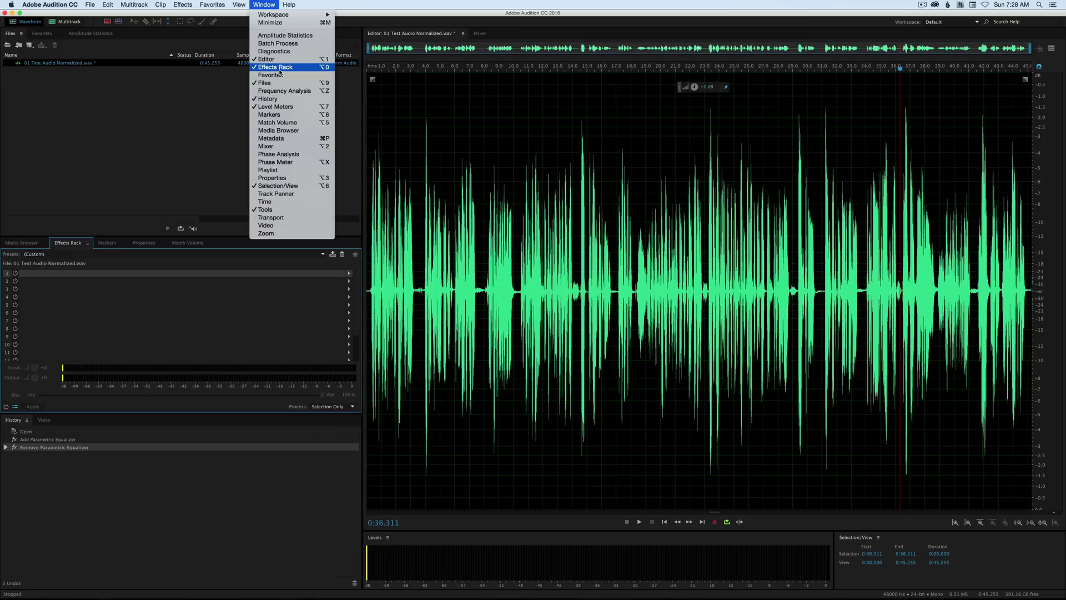
left_click(173, 304)
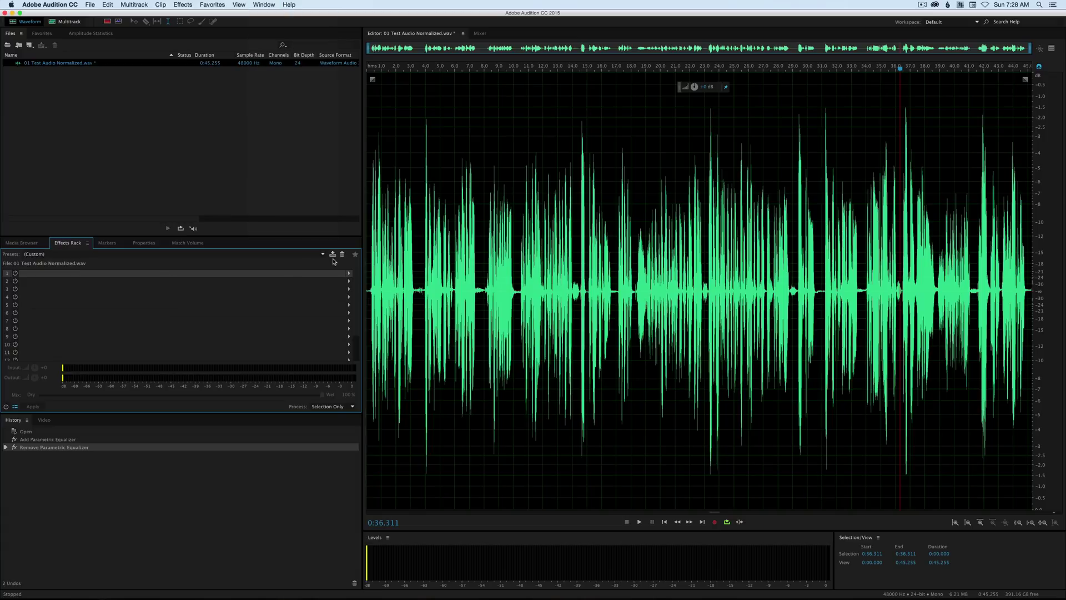
- Add a Parametric Equalizer to slot 1 of the effects rack and load its Default preset
left_click(348, 273)
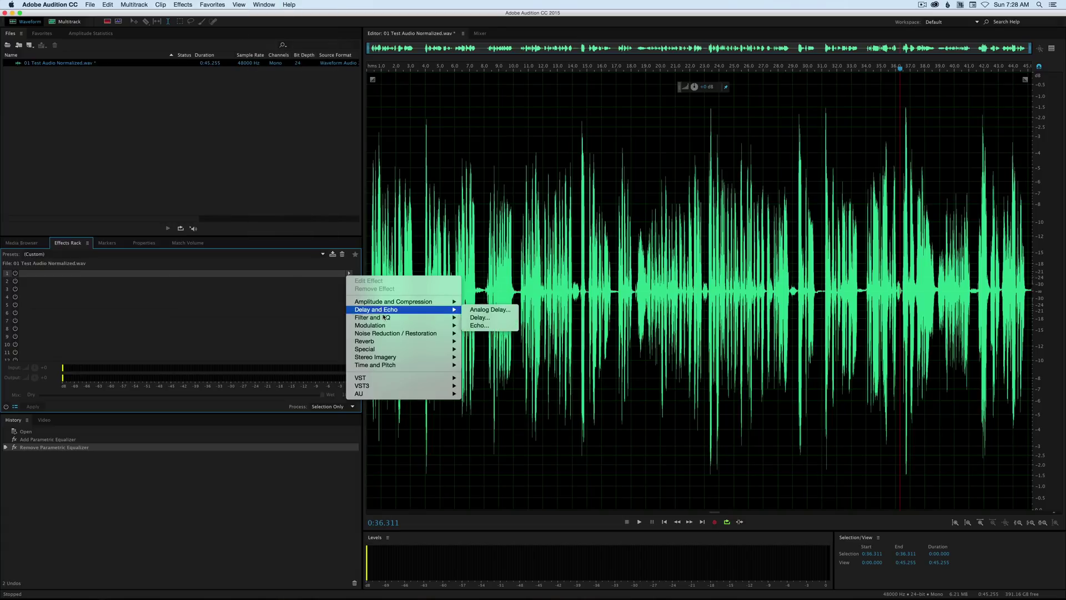
mouse_move(383, 318)
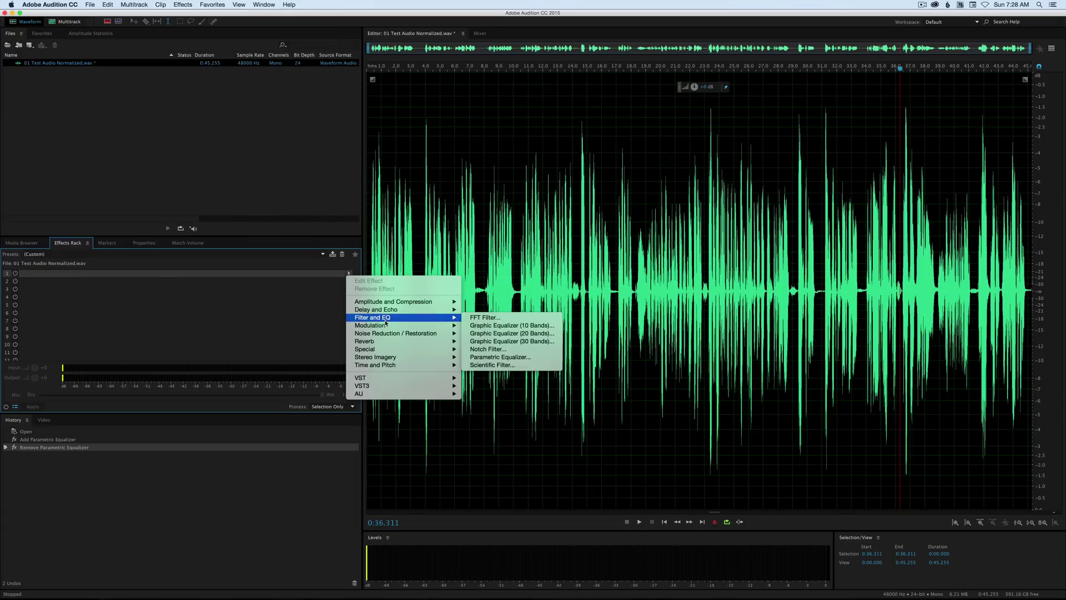
left_click(512, 358)
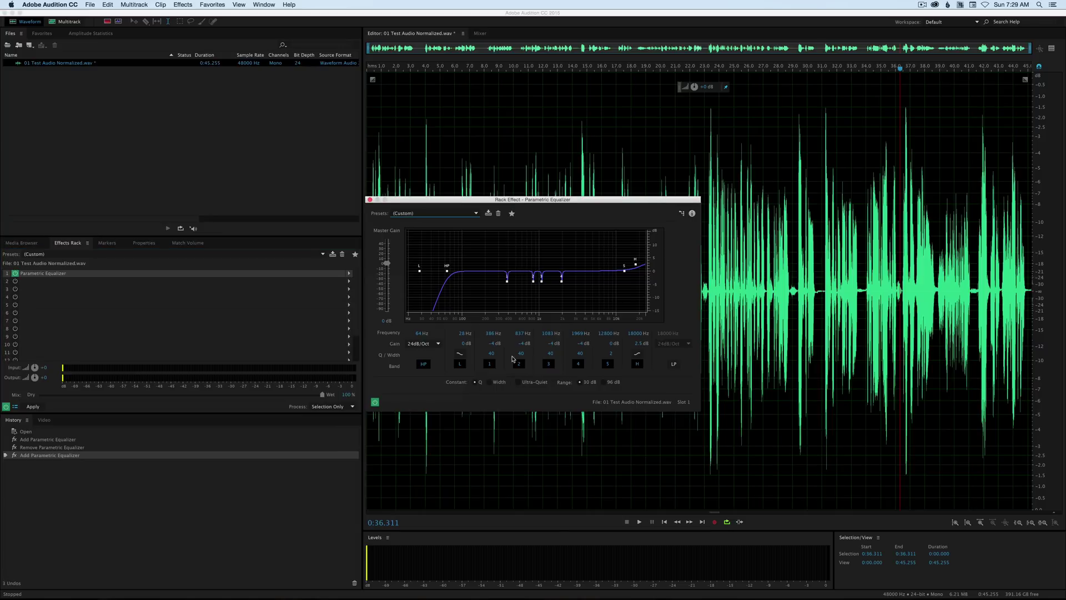
left_click(463, 214)
left_click(462, 221)
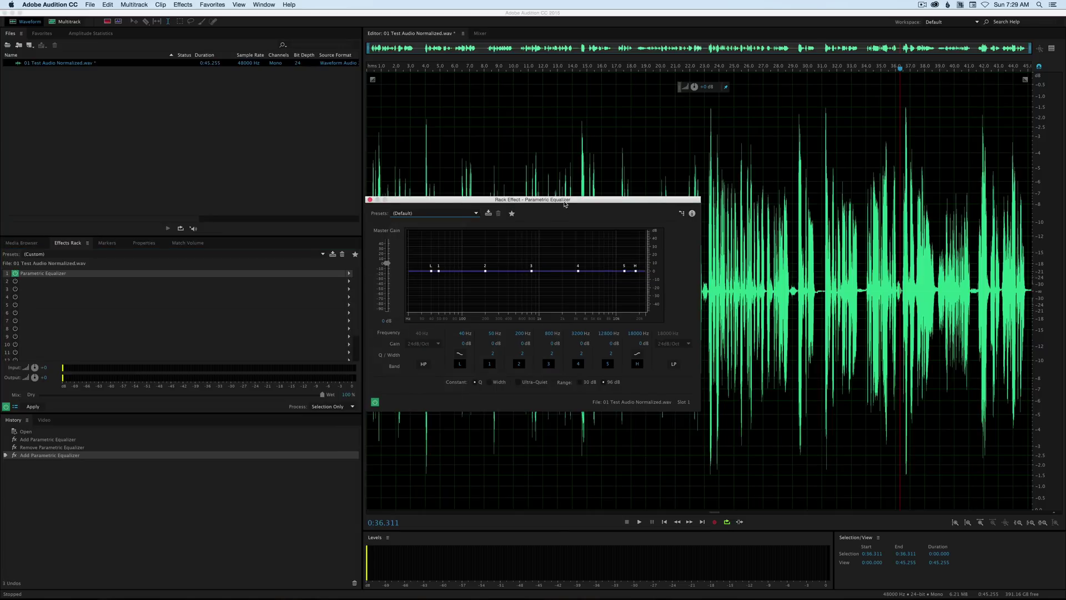
- Set the equalizer's range to 30 dB and disable the low-shelf band L, with the effect window moved aside
left_click_drag(563, 202, 381, 220)
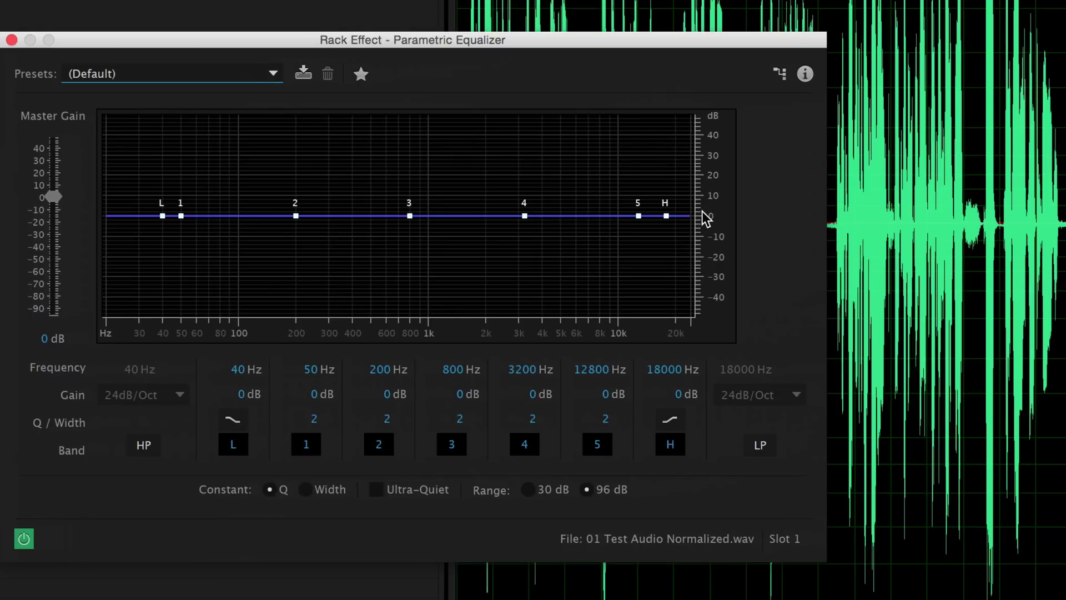
left_click(527, 489)
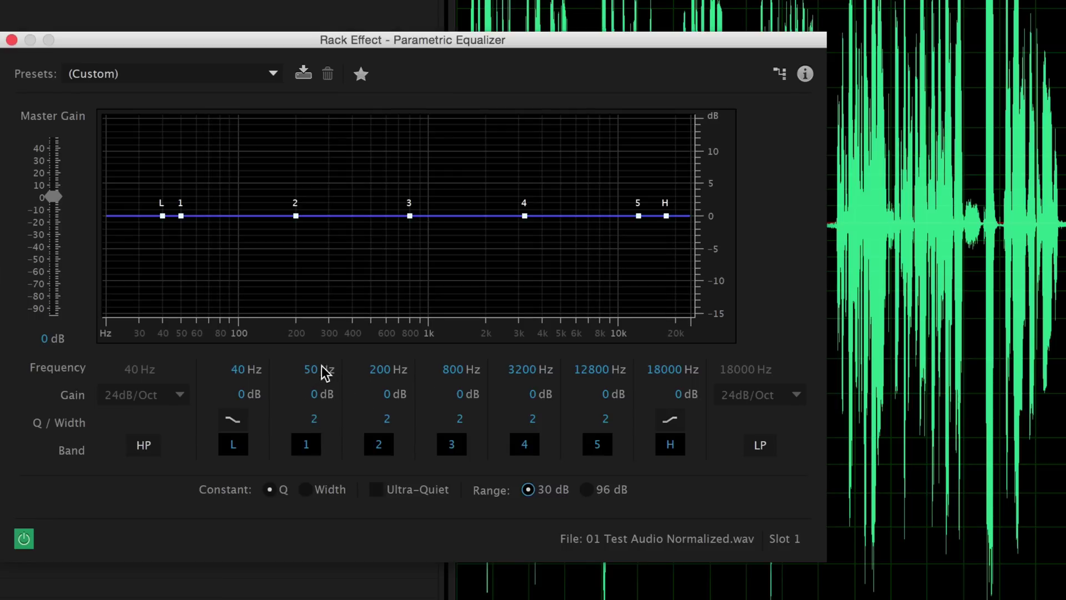
left_click(233, 445)
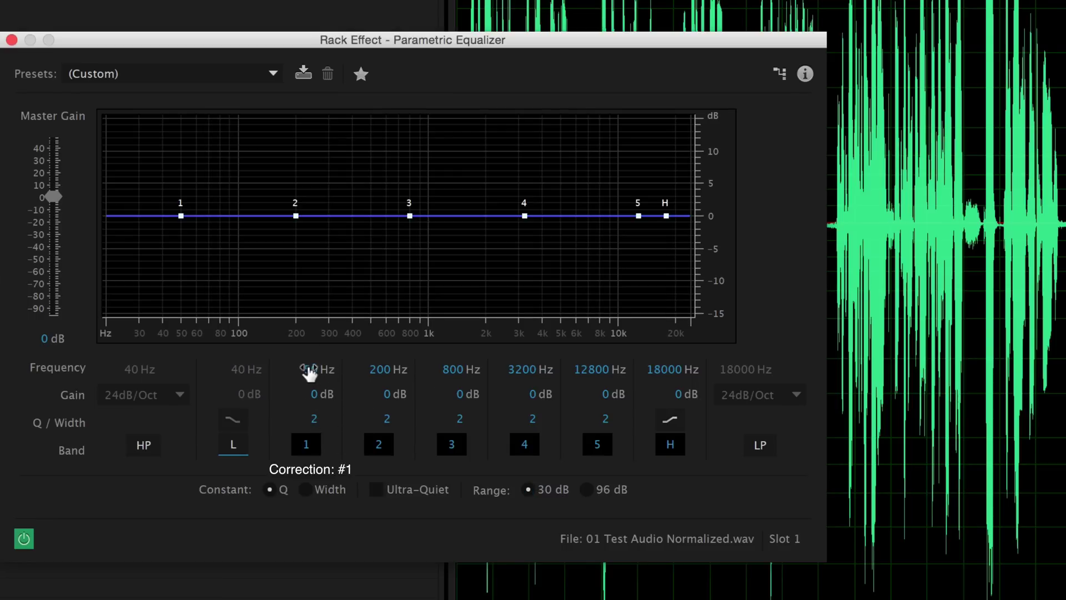
- Make band 1 a narrow boost with a gain of 9 dB and a Q of 20
left_click(312, 395)
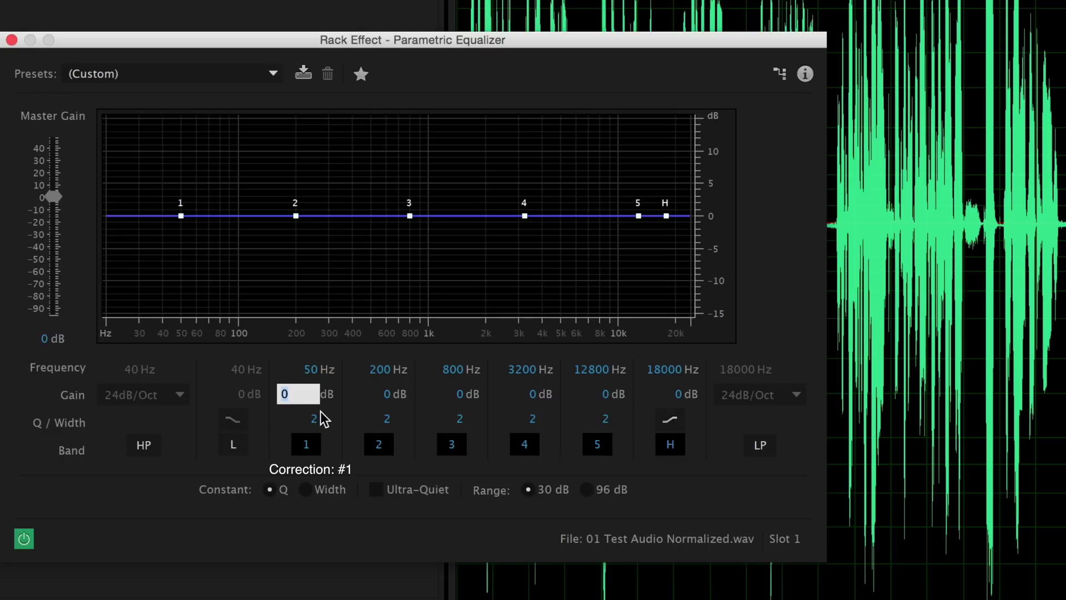
type("9")
key("Return")
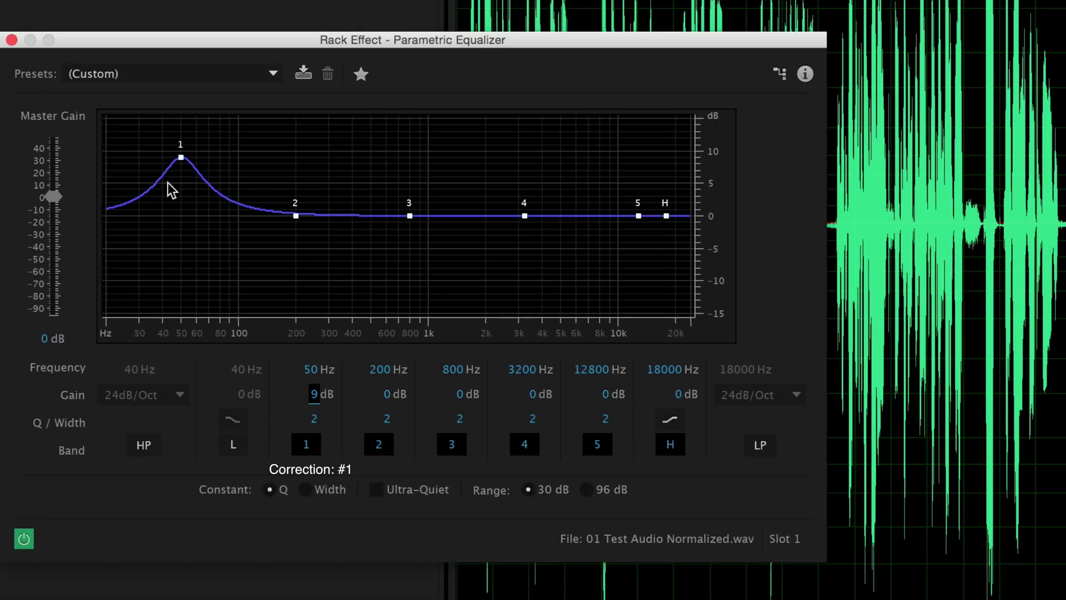
mouse_move(179, 158)
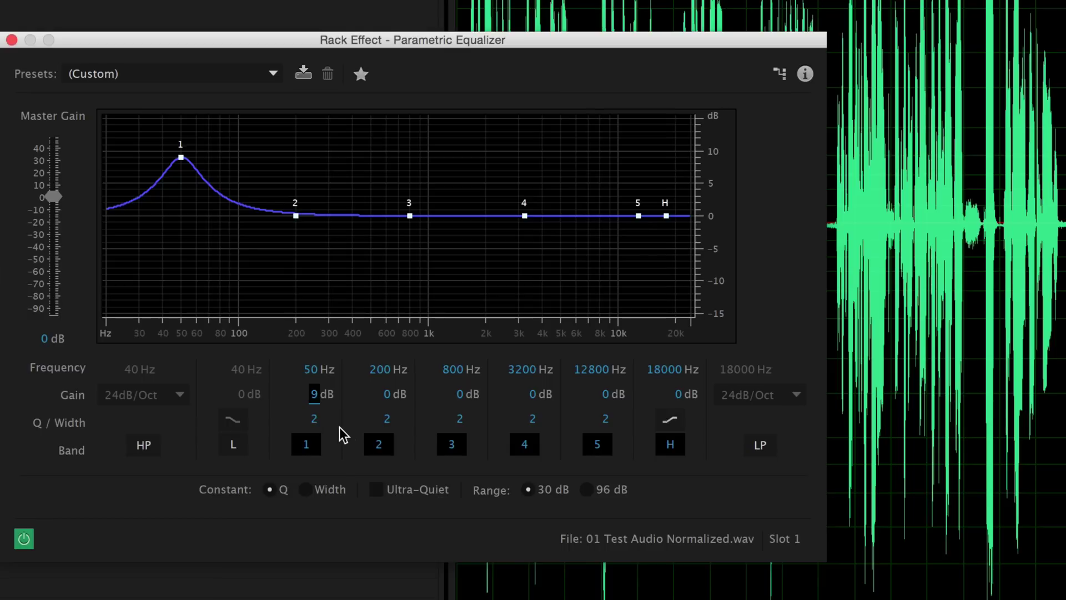
left_click(313, 419)
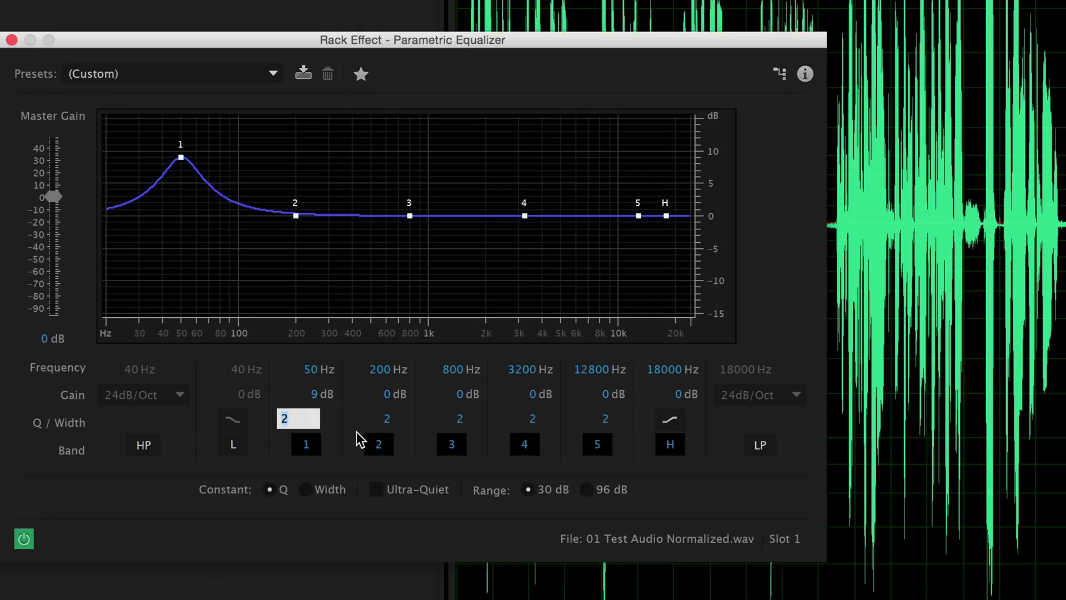
type("20")
key("Return")
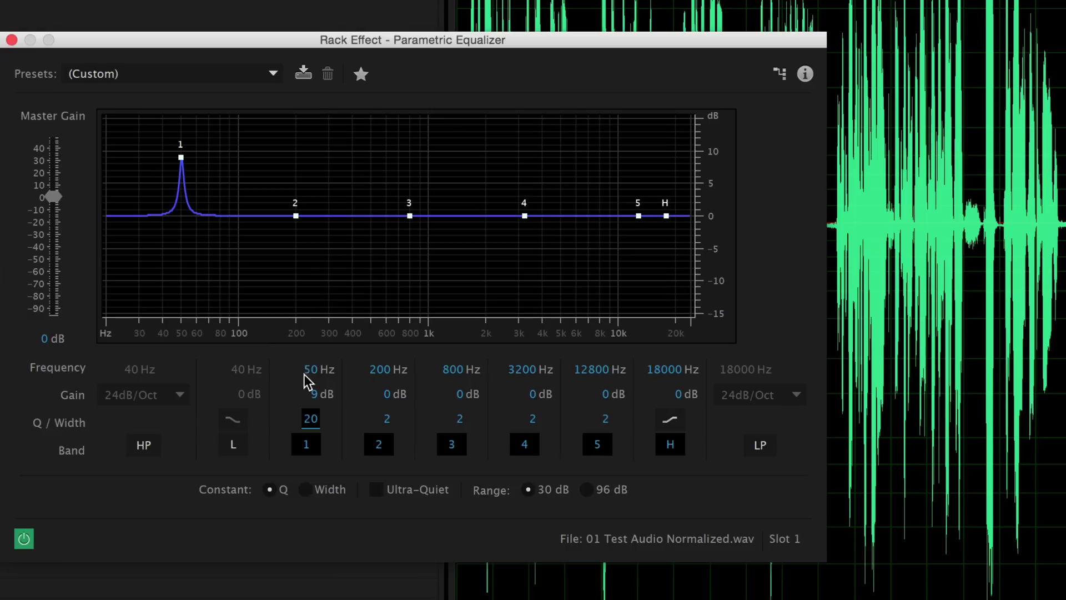
- Sweep band 1's frequency upward while the audio plays to find a harsh resonance, ending at 899 Hz
left_click_drag(309, 371, 417, 372)
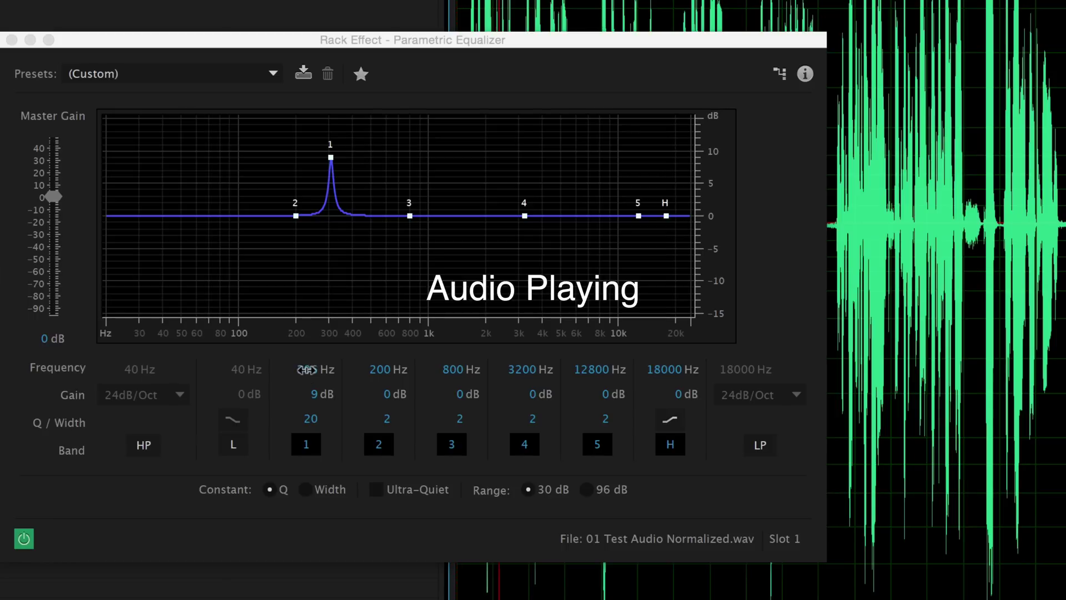
left_click_drag(307, 370, 334, 372)
mouse_move(333, 372)
left_mouse_down()
mouse_move(355, 377)
mouse_move(347, 379)
left_mouse_up()
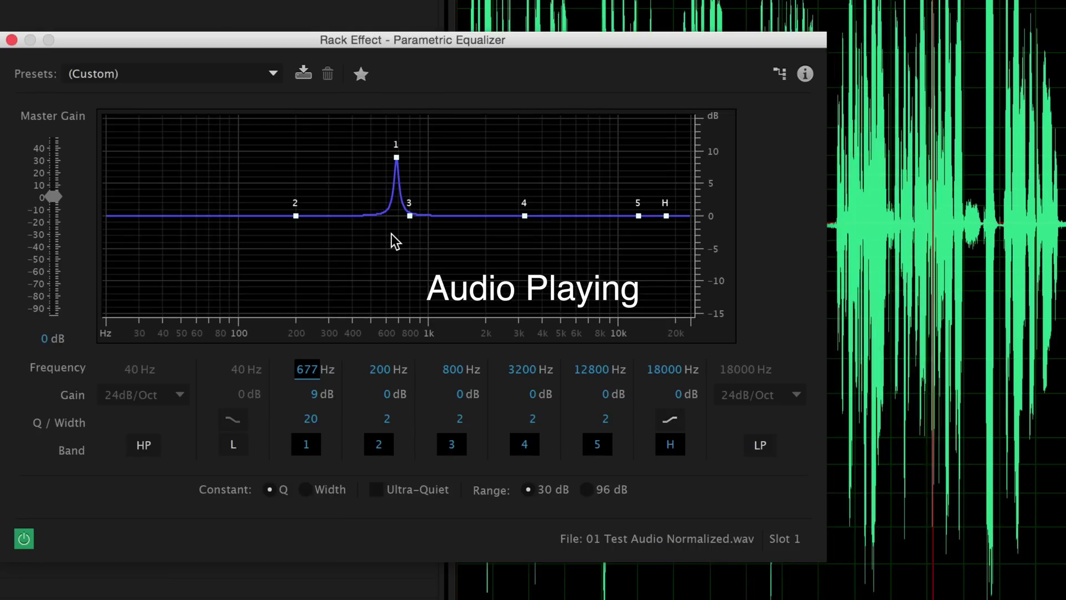
left_click_drag(305, 369, 321, 369)
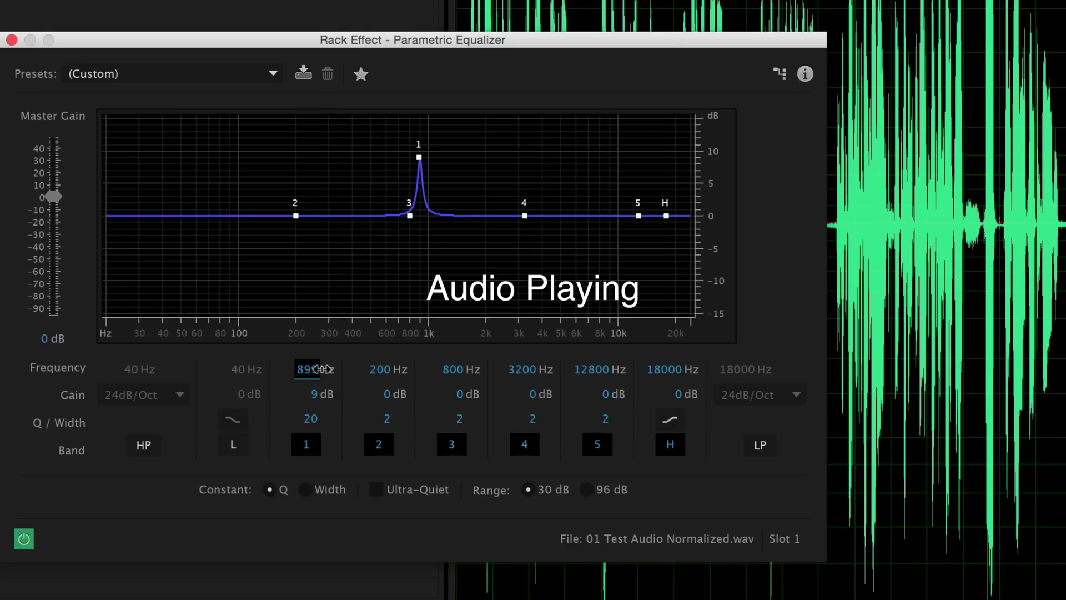
- Cut the resonance found with band 1 by setting that band's gain to -4 dB
left_click(310, 394)
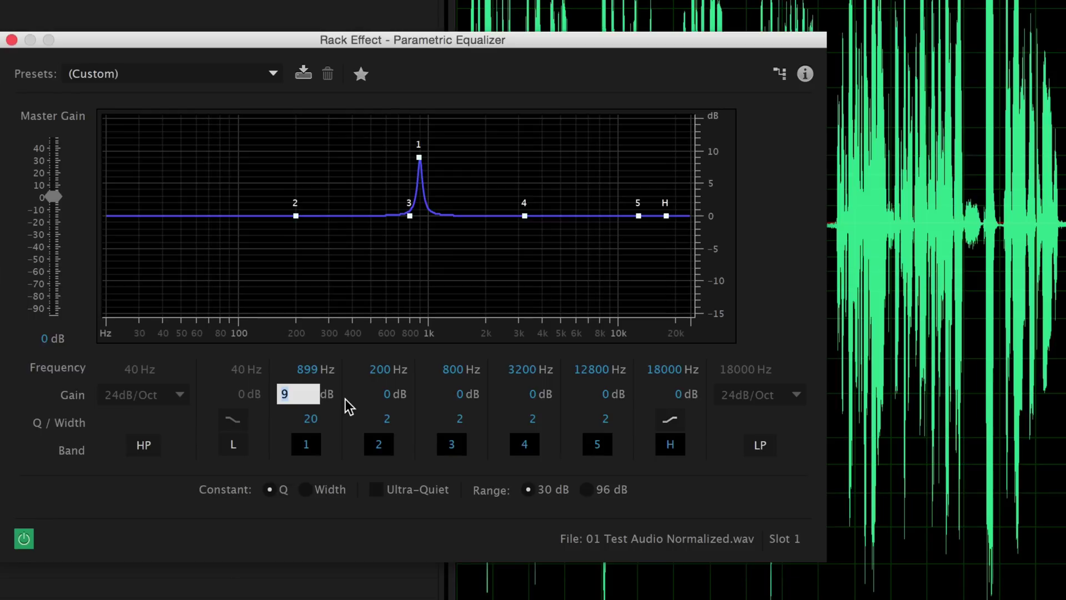
type("-4")
key("Return")
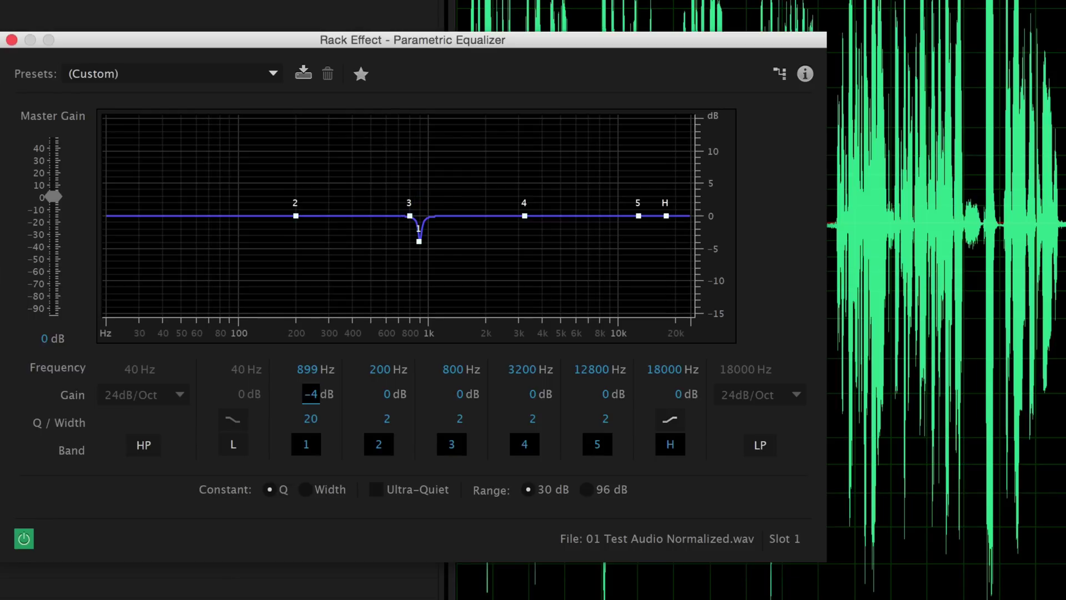
- Make band 2 a narrow boost with a gain of 9 dB and a Q of 20
left_click(381, 369)
left_click(387, 394)
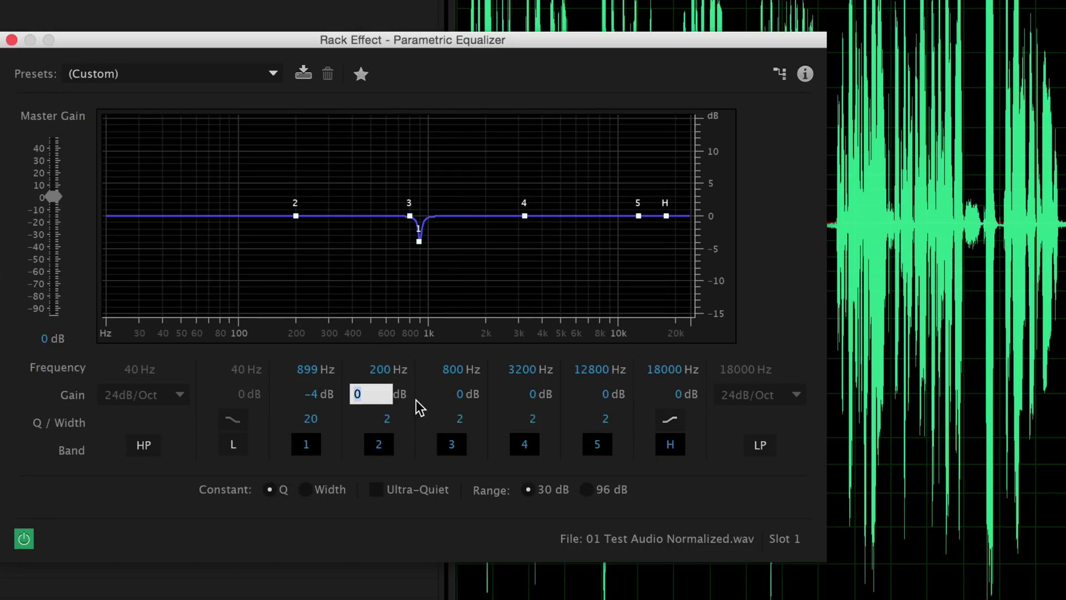
type("9")
key("Return")
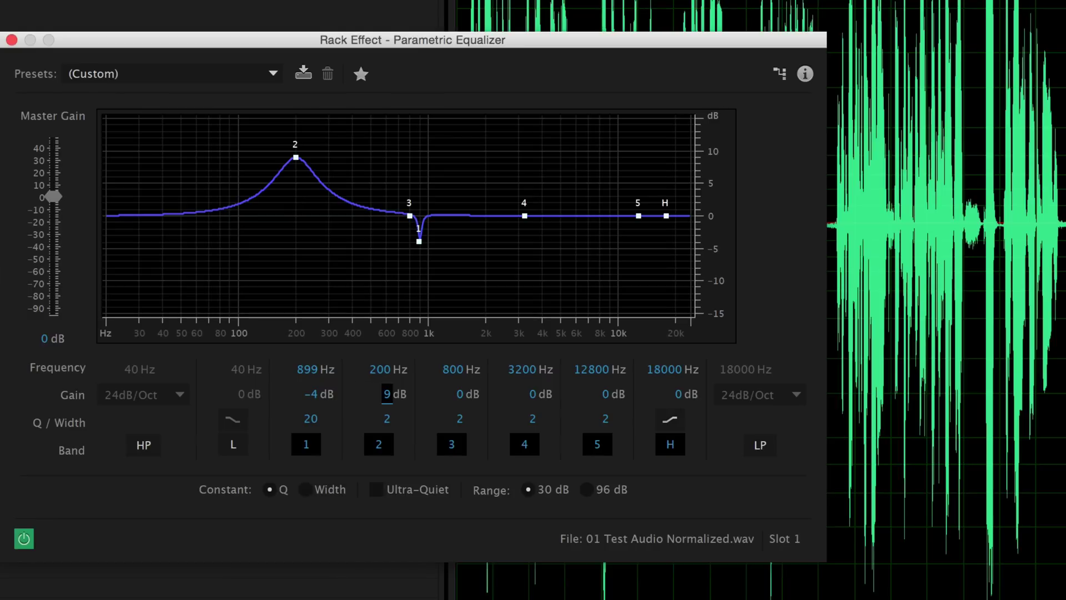
left_click(388, 419)
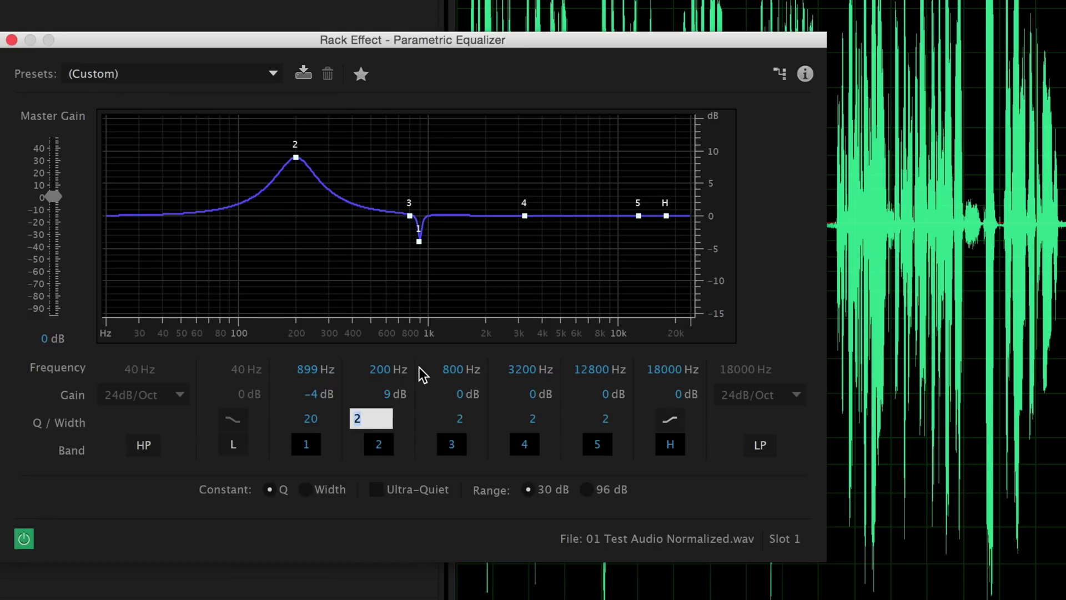
type("20")
key("Return")
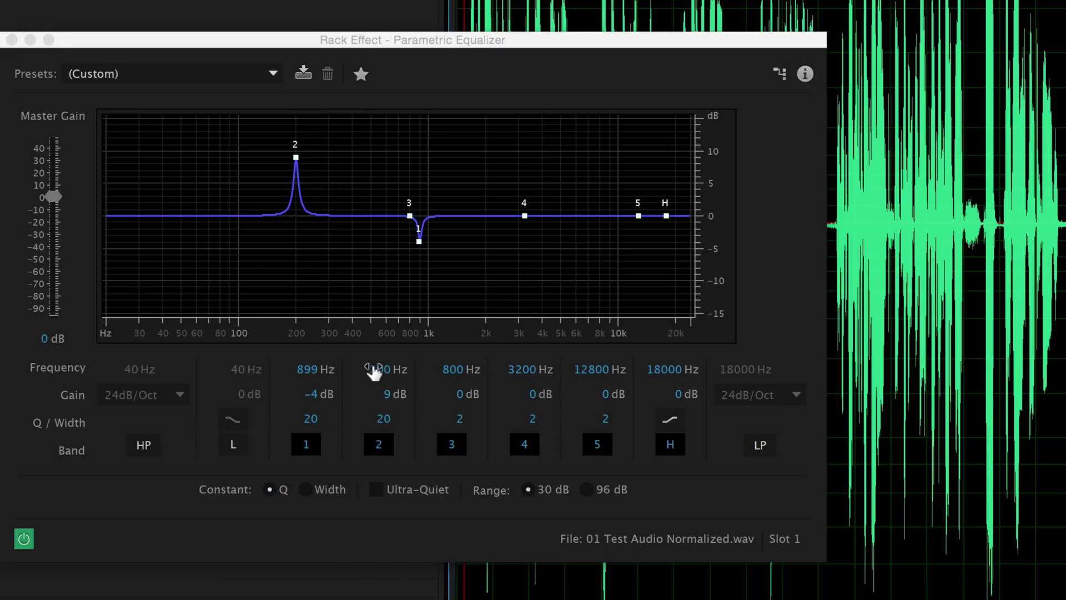
- Sweep band 2's frequency upward during playback to find another unpleasant resonance, ending at 340 Hz
left_click_drag(373, 367, 392, 368)
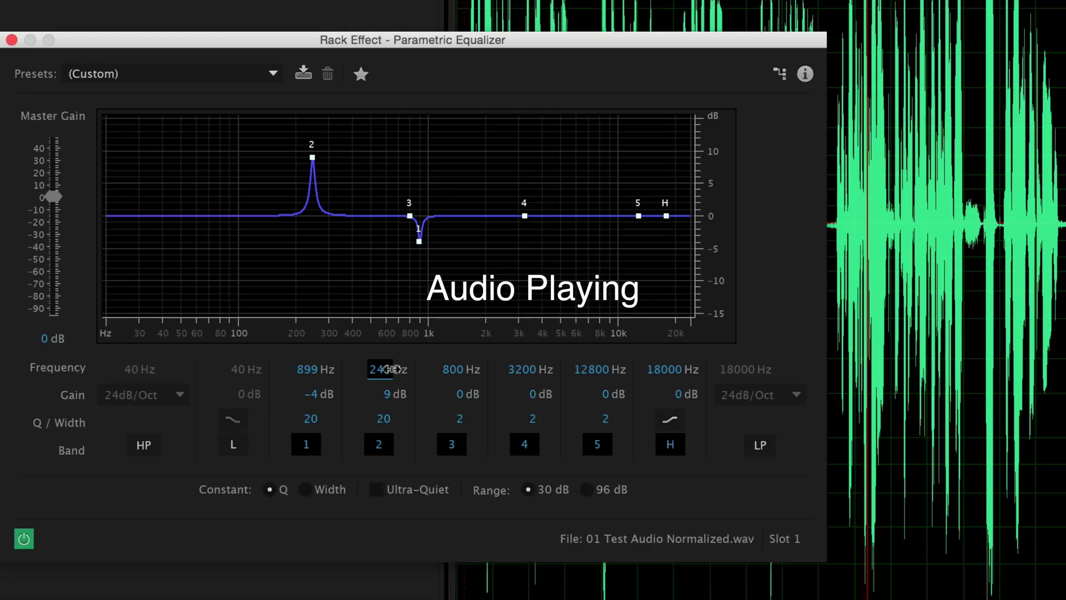
left_click_drag(393, 368, 403, 369)
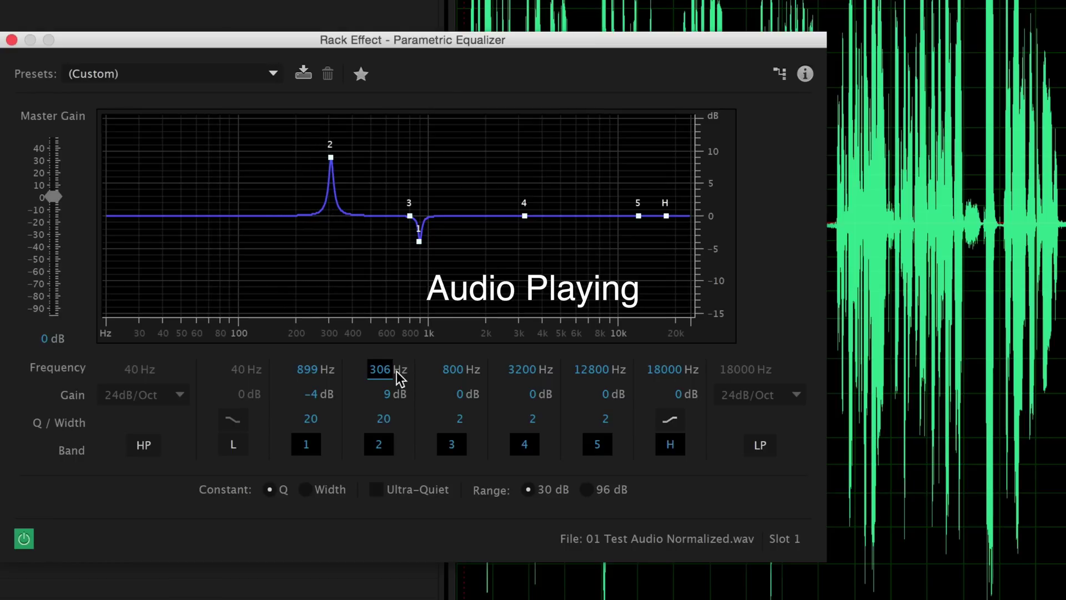
mouse_move(380, 367)
left_mouse_down()
mouse_move(392, 368)
mouse_move(383, 368)
left_mouse_up()
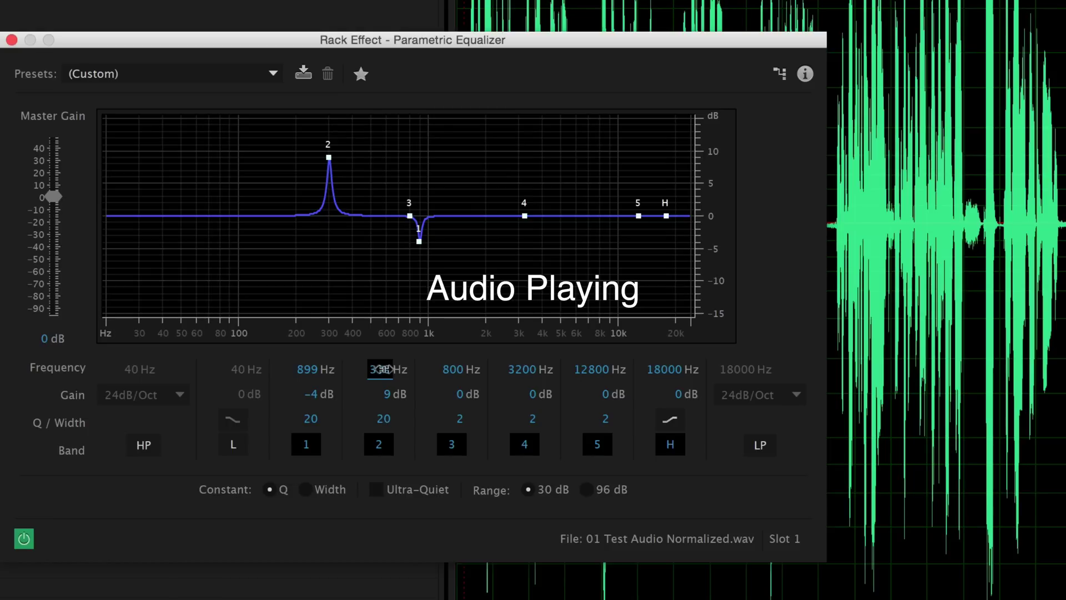
mouse_move(382, 369)
left_mouse_down()
mouse_move(432, 372)
mouse_move(386, 369)
left_mouse_up()
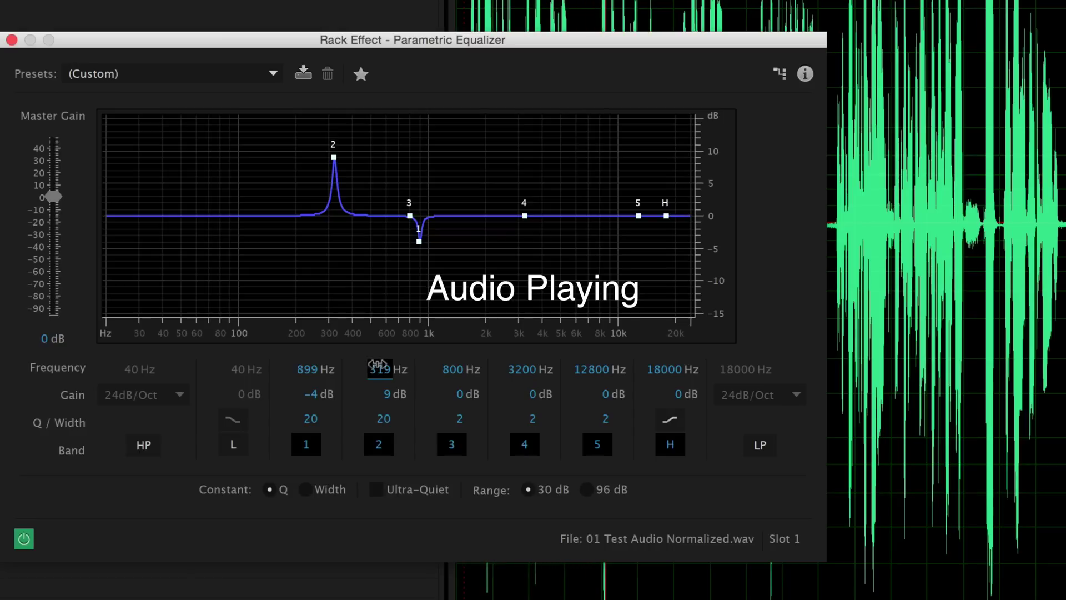
mouse_move(381, 365)
left_mouse_down()
mouse_move(400, 371)
mouse_move(376, 366)
left_mouse_up()
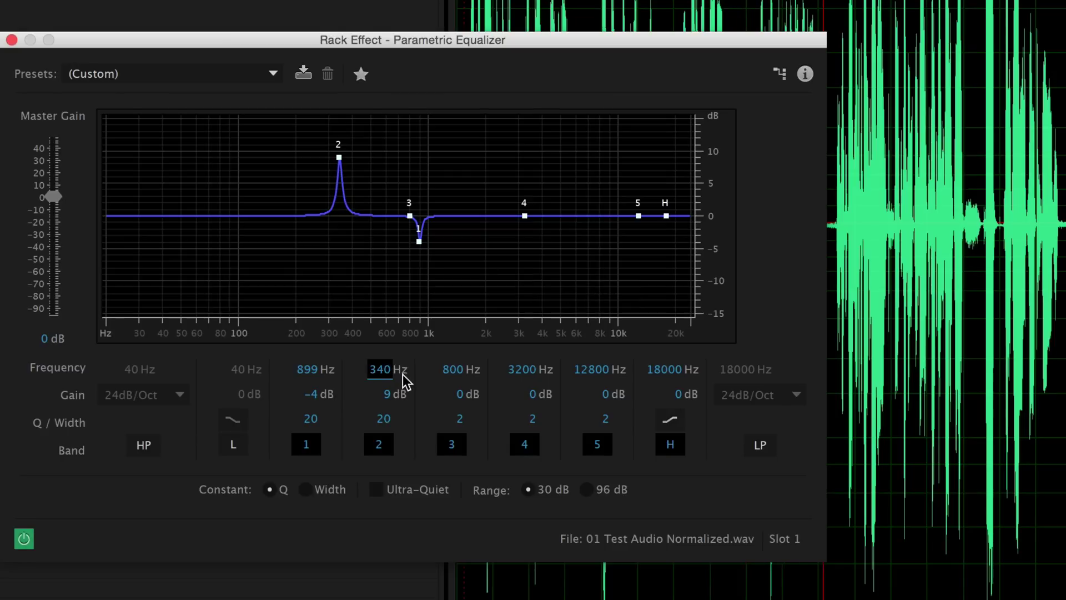
- Cut the resonance found with band 2 by setting that band's gain to -4 dB
left_click(387, 394)
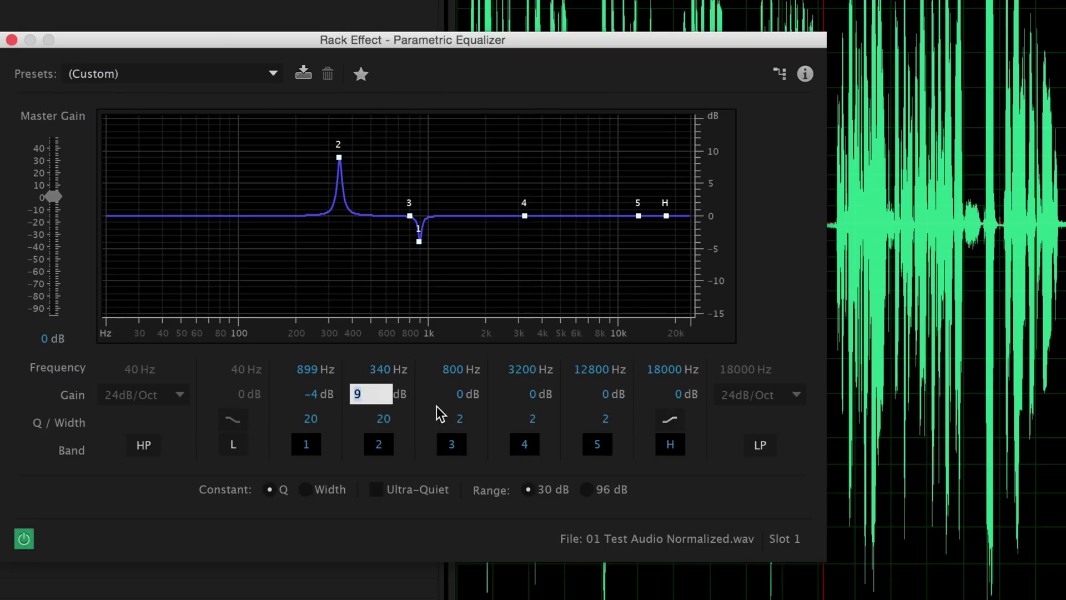
type("-4")
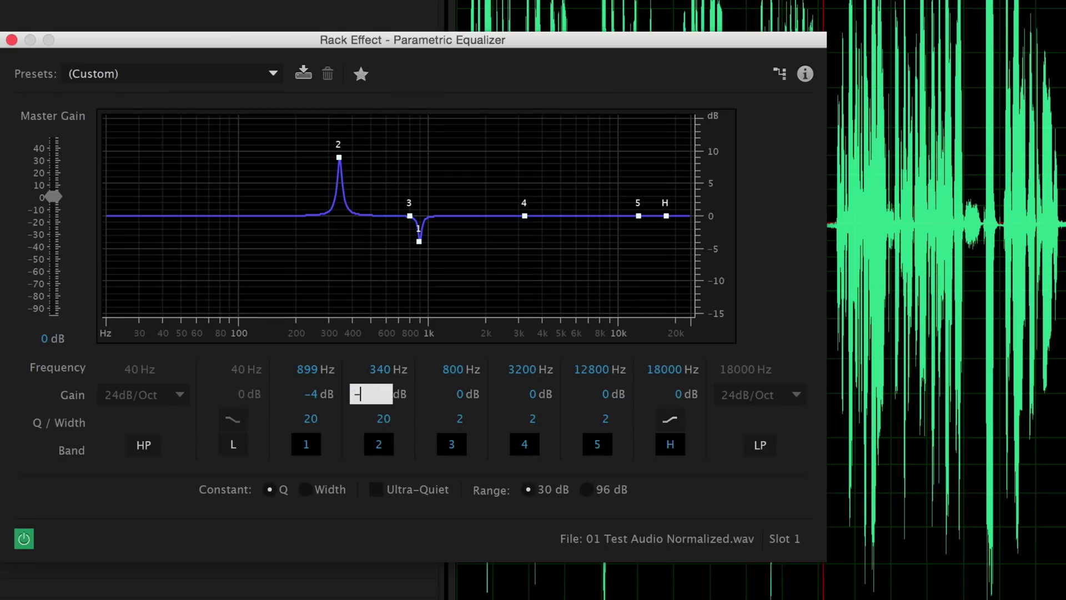
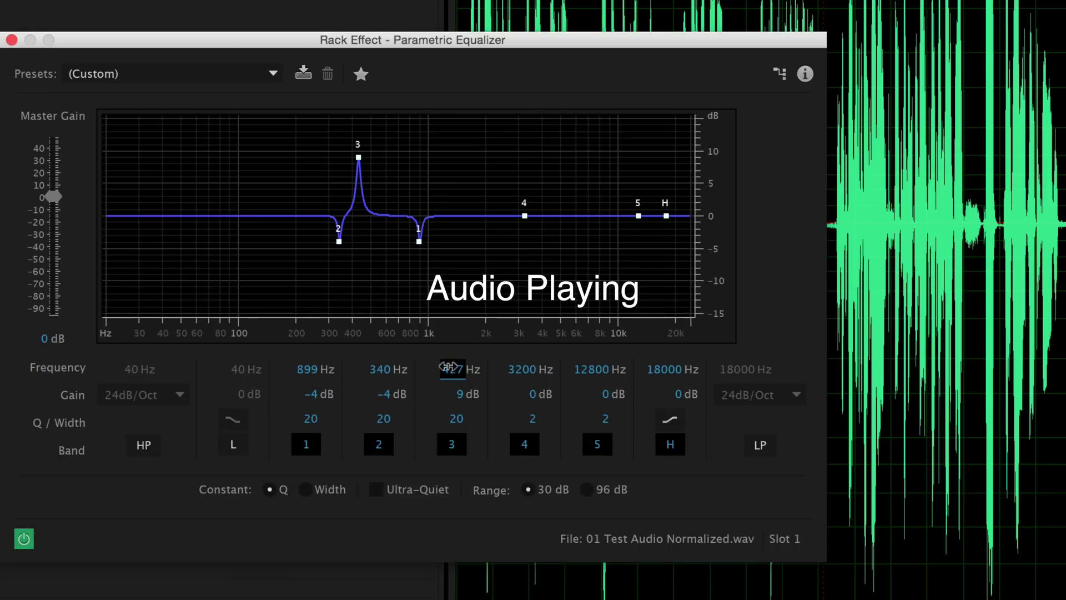
- Sweep band 3's boosted frequency during playback to find a third unpleasant resonance, fine-tuning it to 1039 Hz
left_click_drag(451, 367, 503, 370)
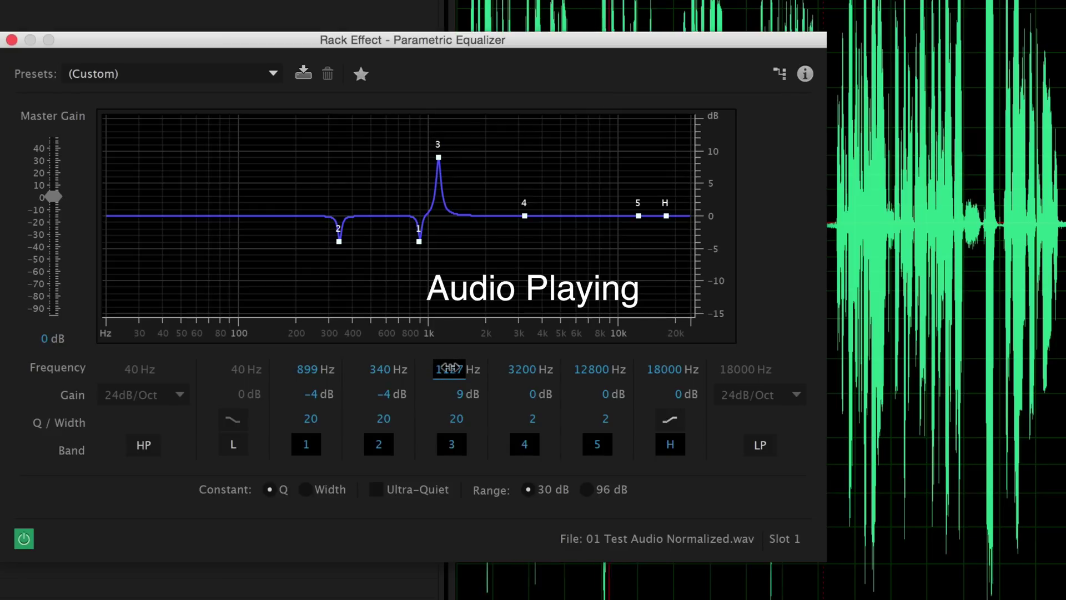
left_click_drag(447, 367, 444, 367)
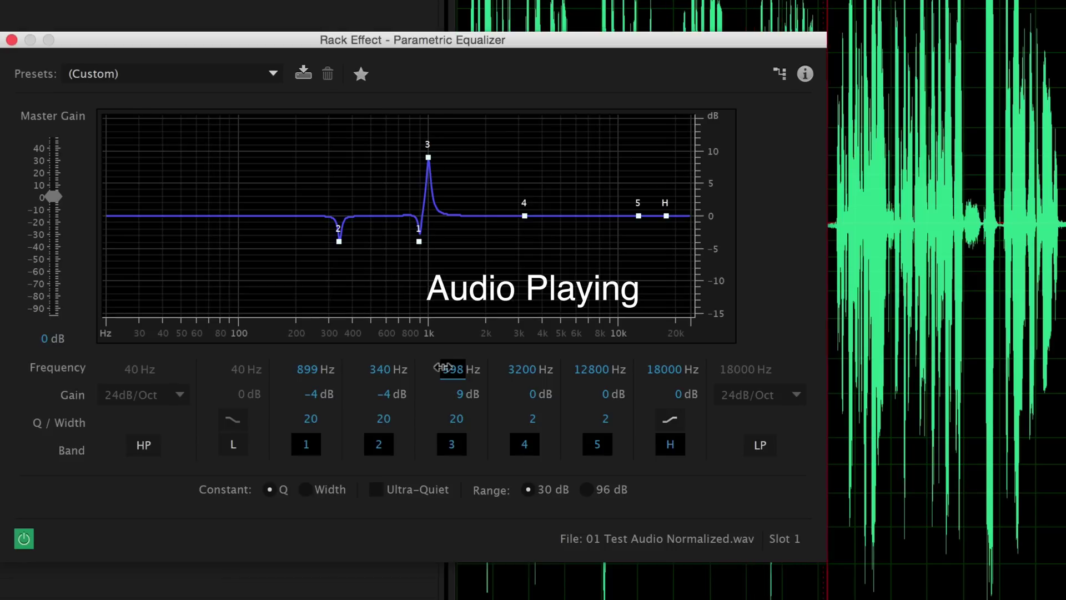
left_click_drag(443, 368, 446, 367)
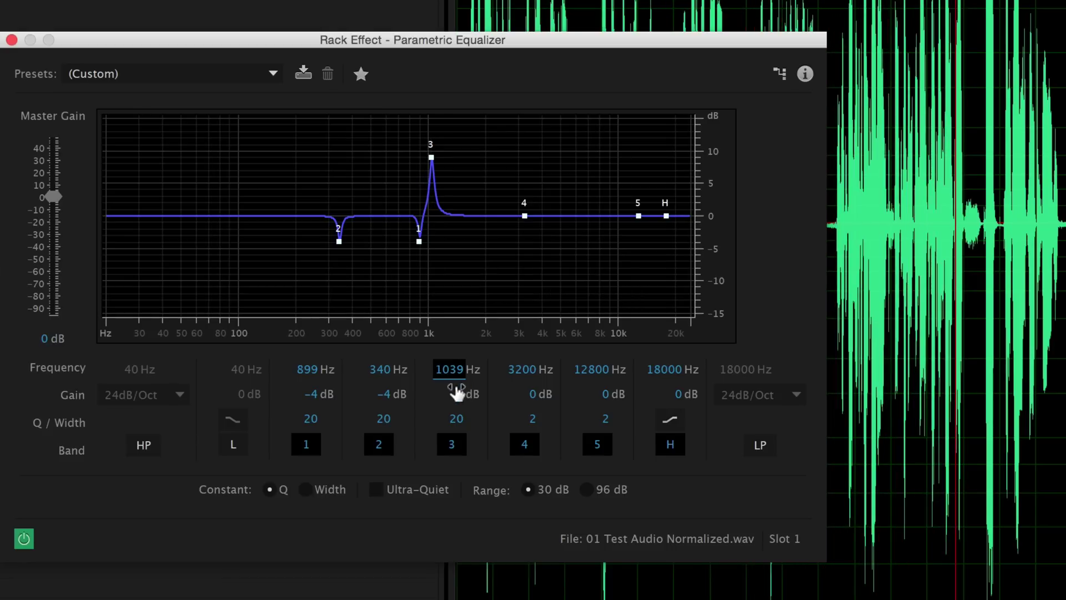
- Cut the resonance found with band 3 by setting that band's gain to -4 dB
left_click(462, 393)
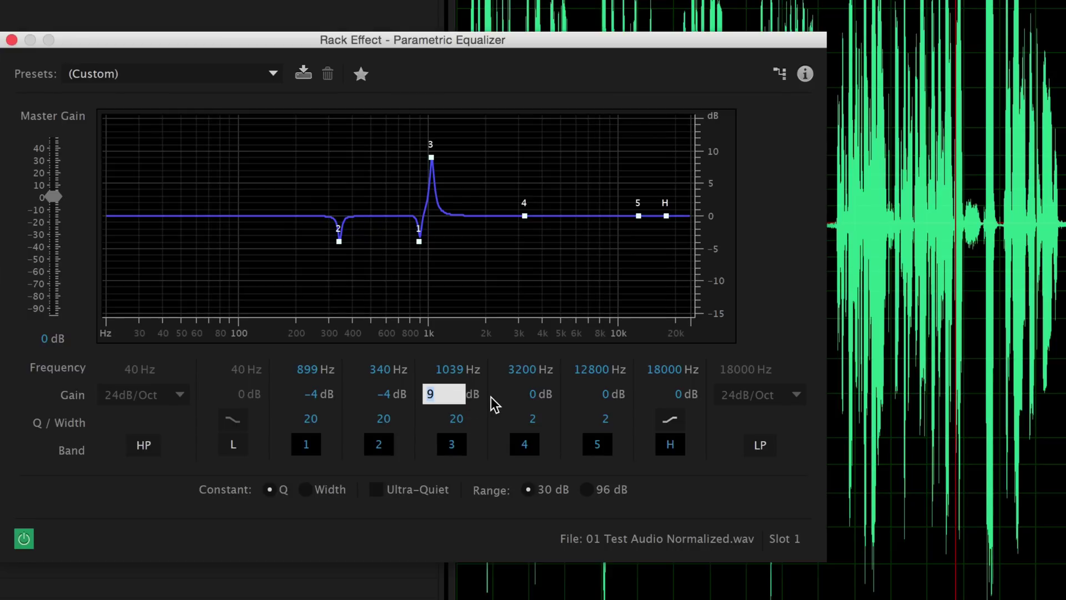
type("-4")
key("Return")
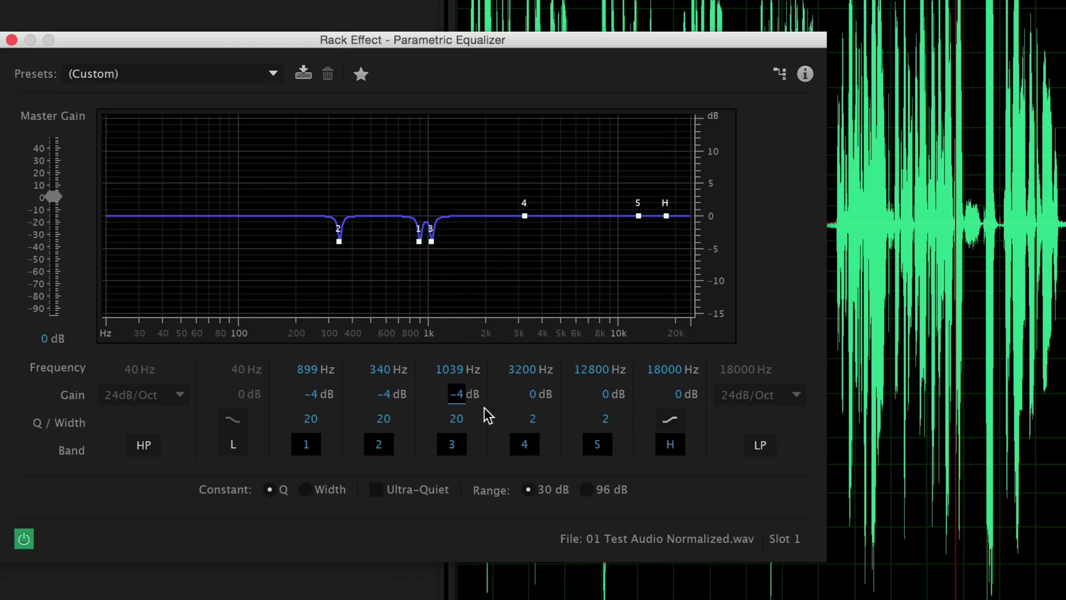
- Play the recording with the equalizer bypassed, and switch the effect back on to compare the sound before and after
left_click(296, 161)
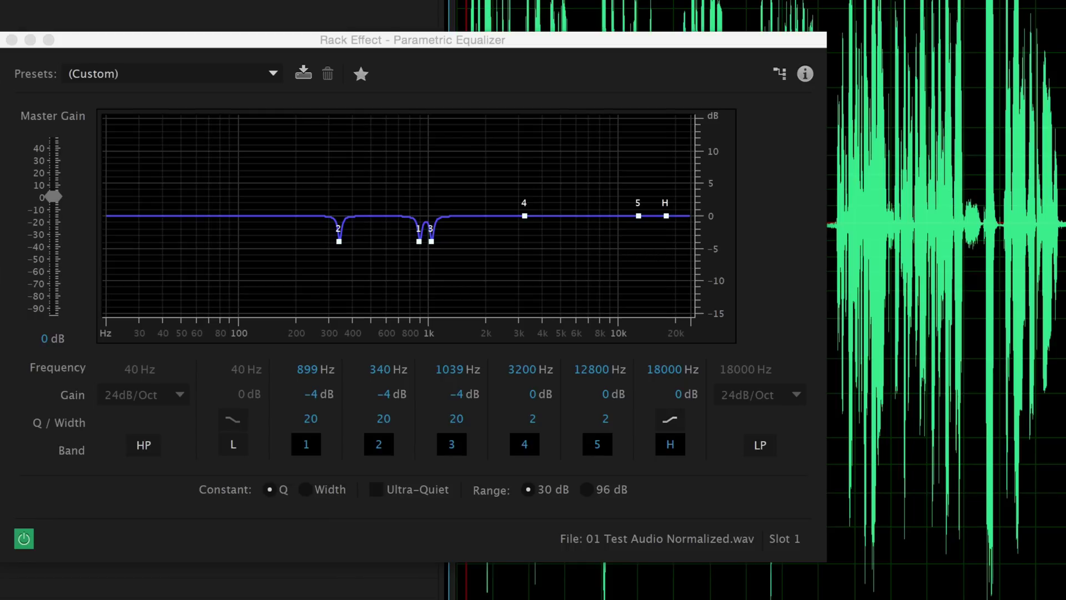
left_click(24, 539)
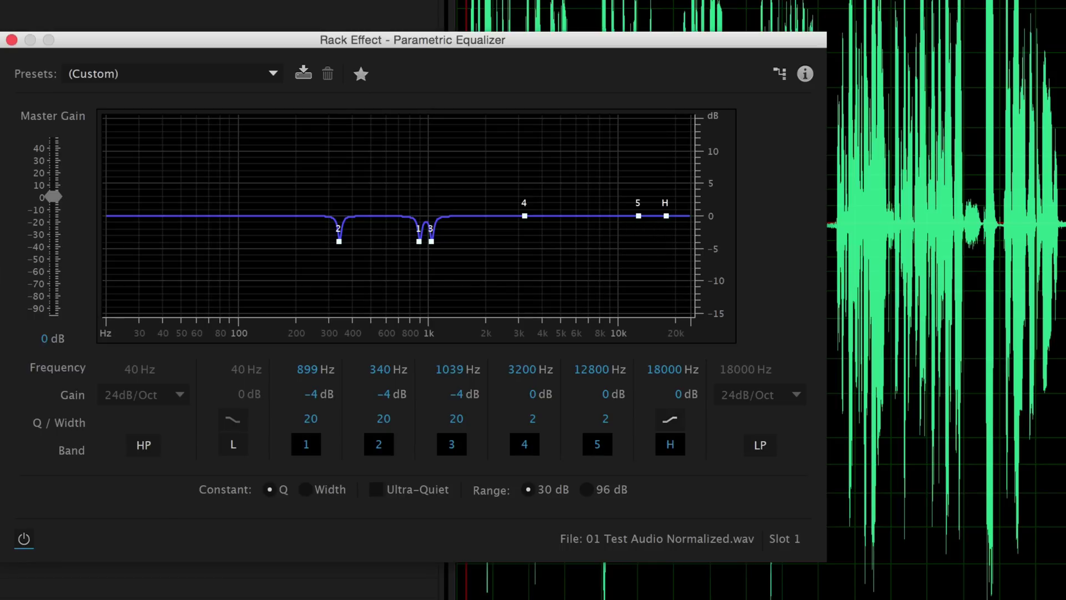
key("space")
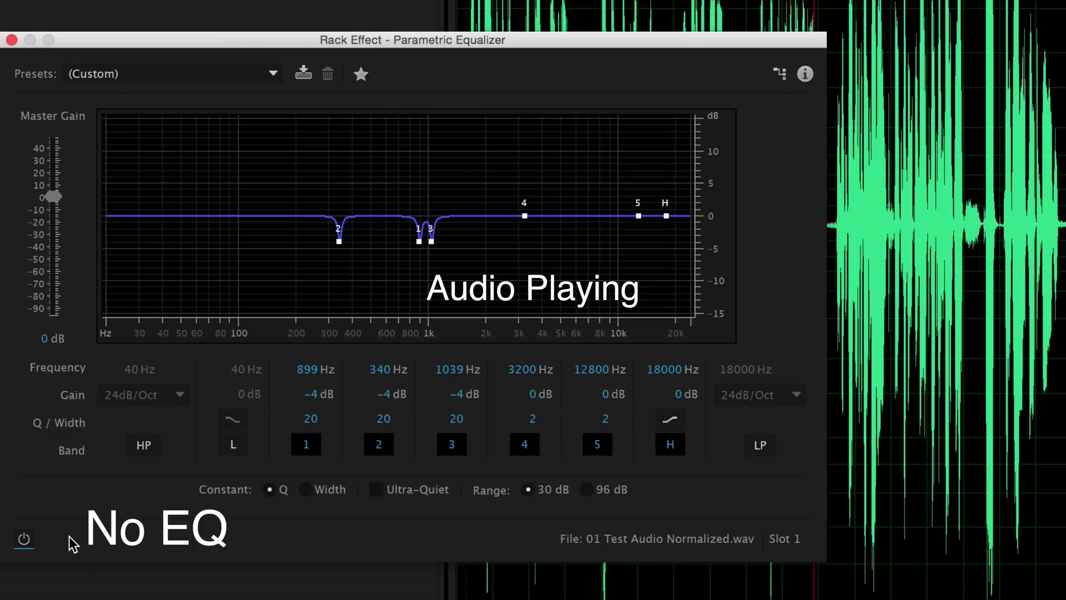
left_click(24, 539)
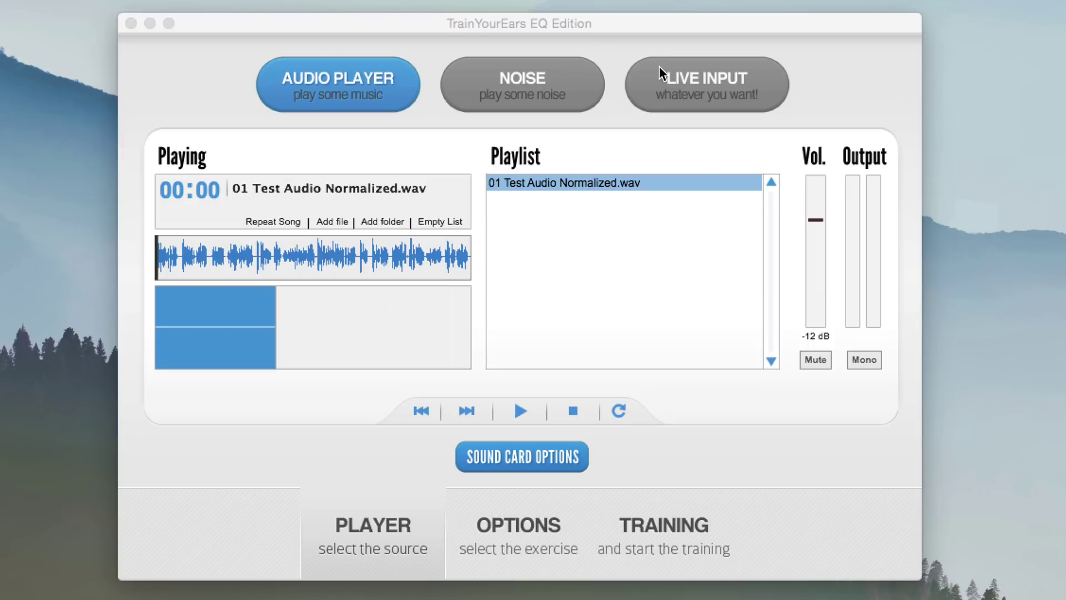
- Switch to the training view of TrainYourEars EQ Edition and reset the previous riddle
left_click(651, 532)
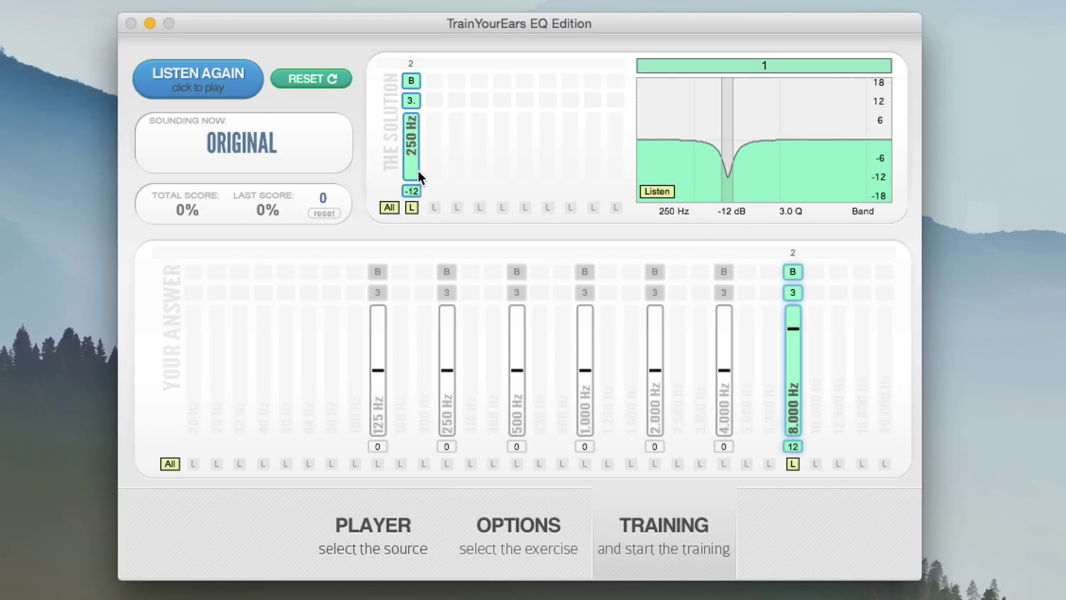
left_click(291, 73)
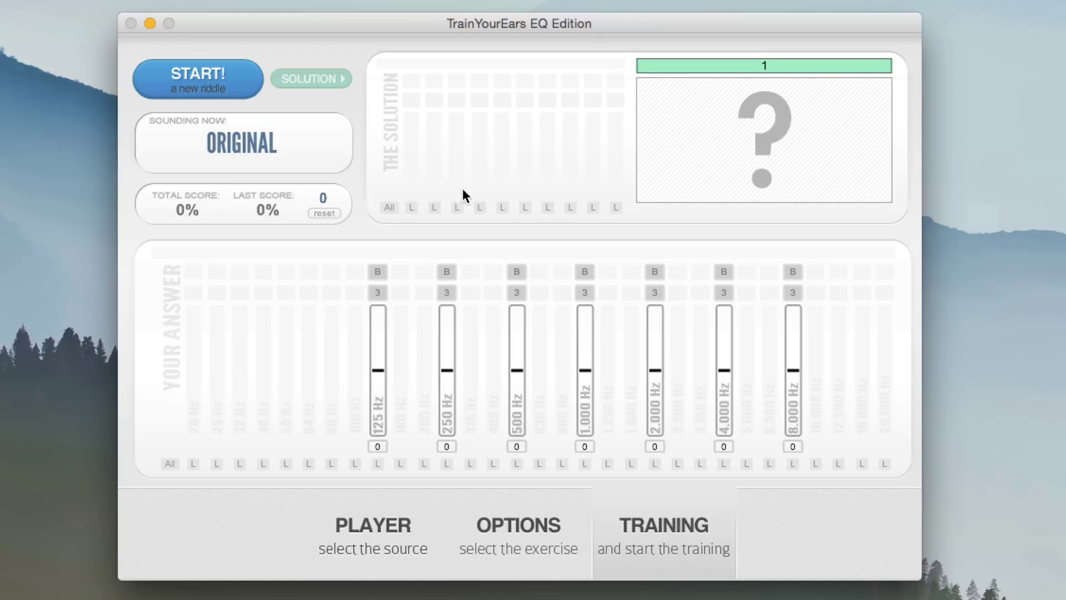
- Play 01 Test Audio Normalized.wav as the training source, start a new riddle and listen to its equalized version again
left_click(351, 522)
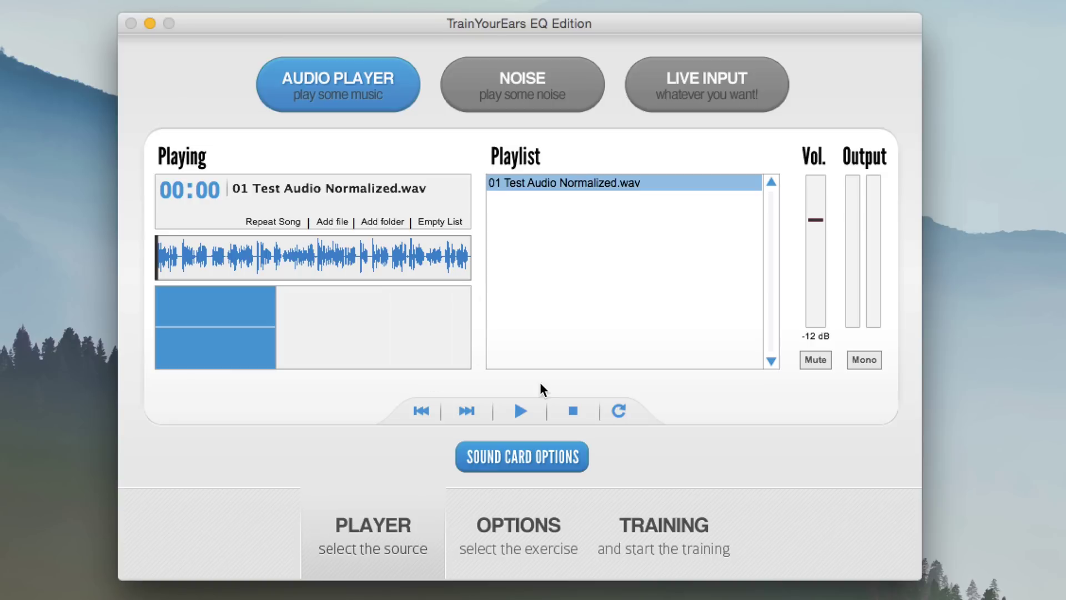
left_click(522, 412)
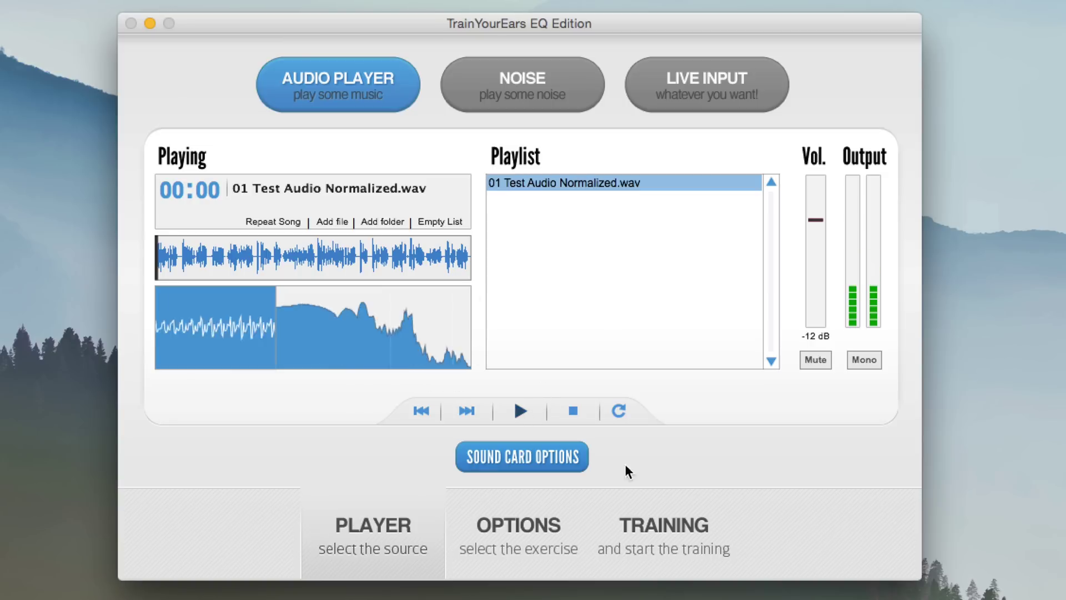
left_click(638, 531)
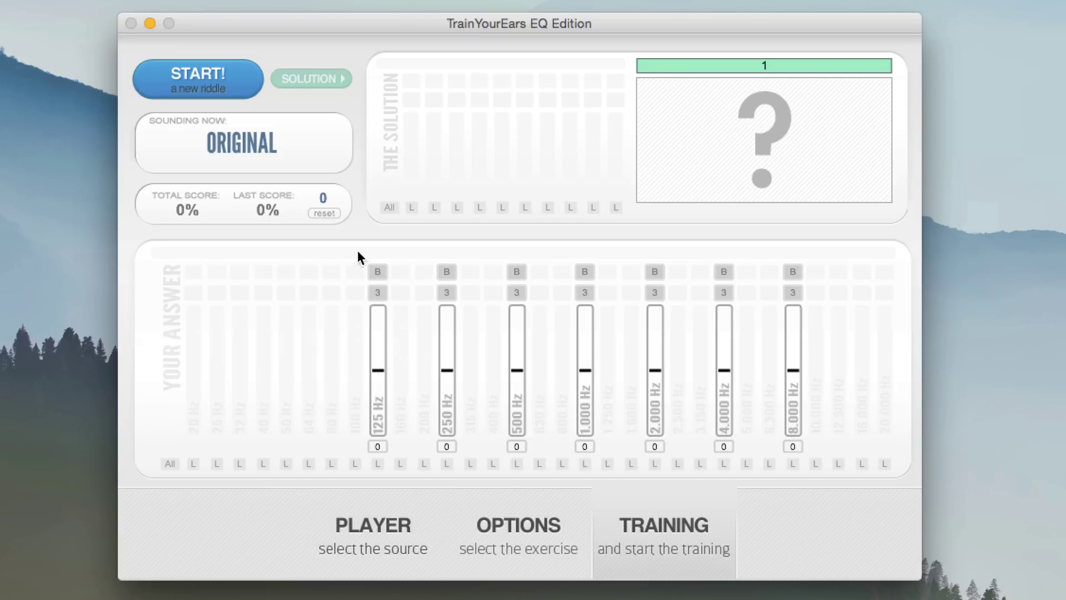
left_click(191, 89)
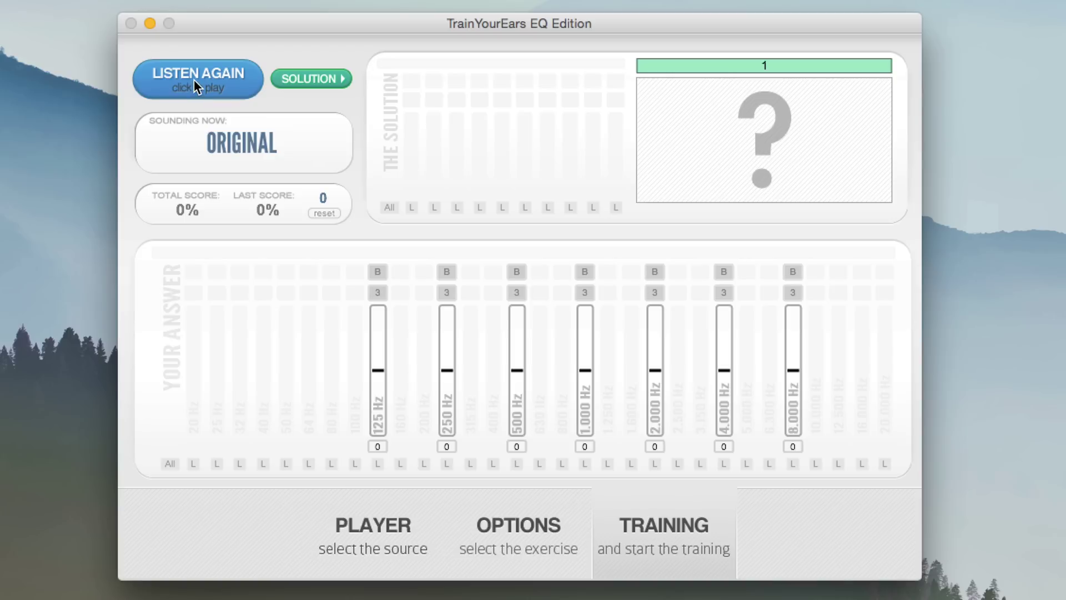
left_click(194, 81)
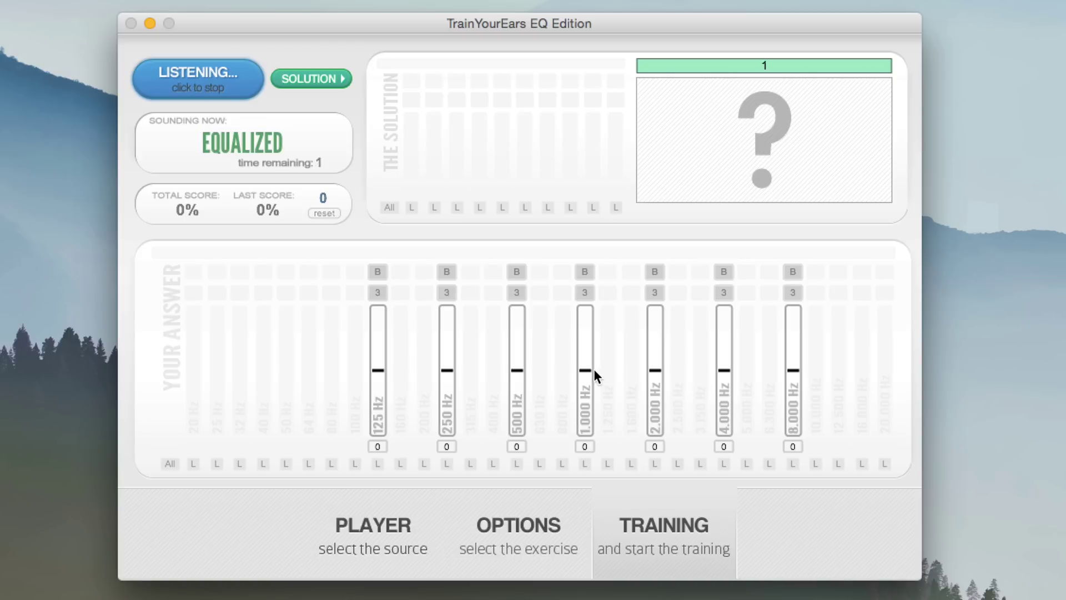
- Answer the riddle with a 12 dB boost at 1,000 Hz and reveal the solution
left_click_drag(583, 369, 585, 332)
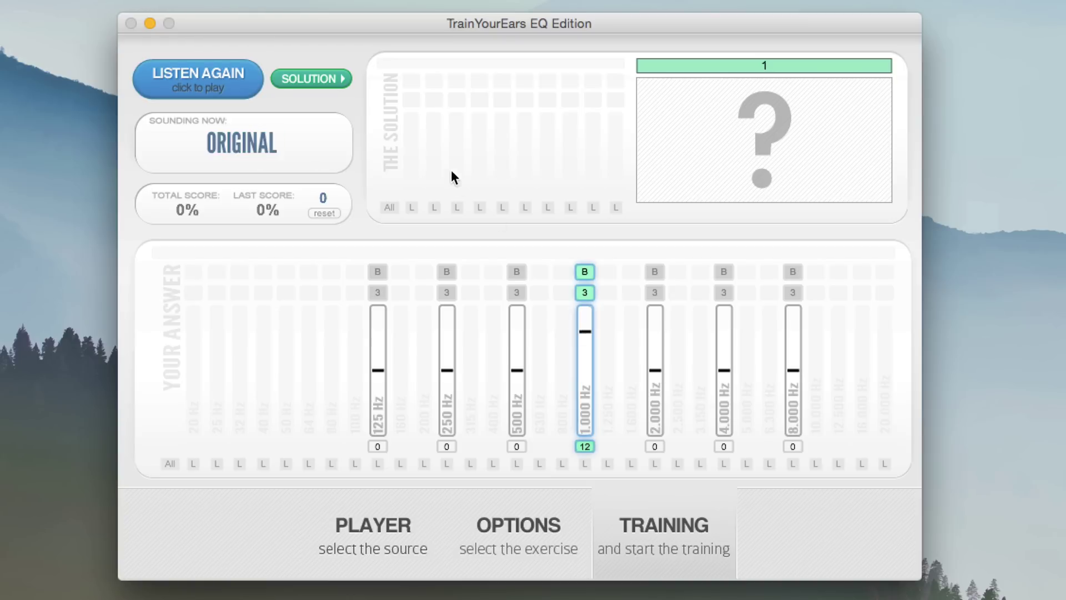
left_click(309, 79)
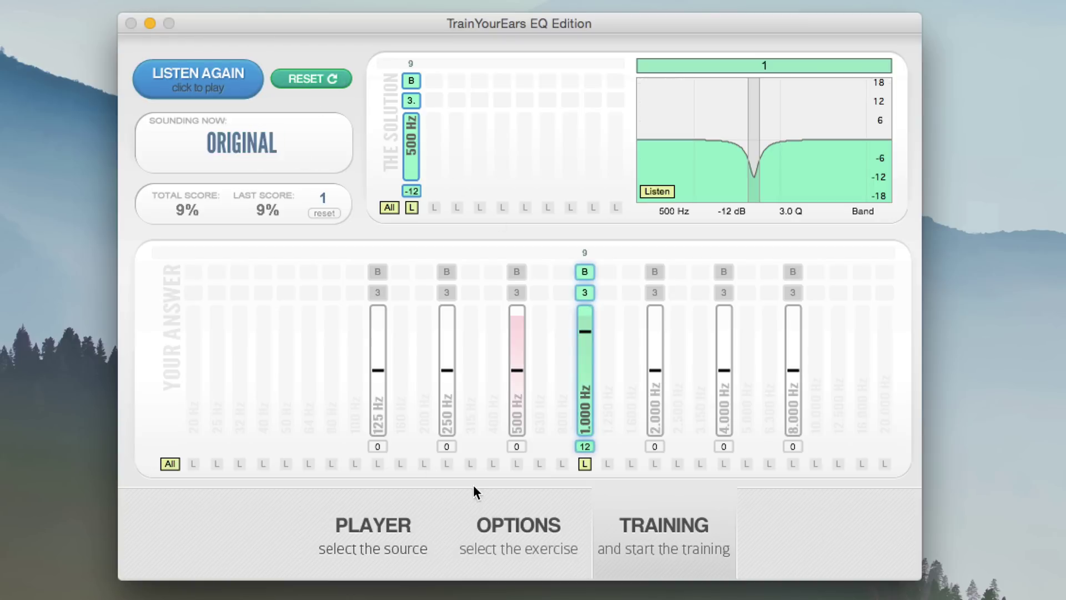
- Stop the source audio and return to the training to examine the riddle's solution curve
left_click(362, 535)
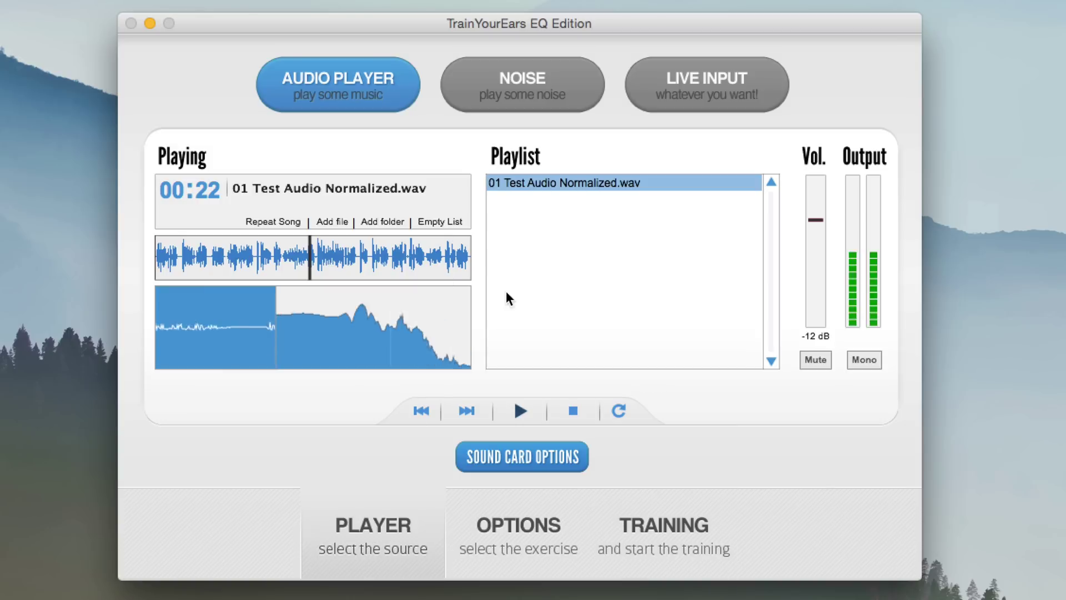
left_click(571, 407)
left_click(665, 527)
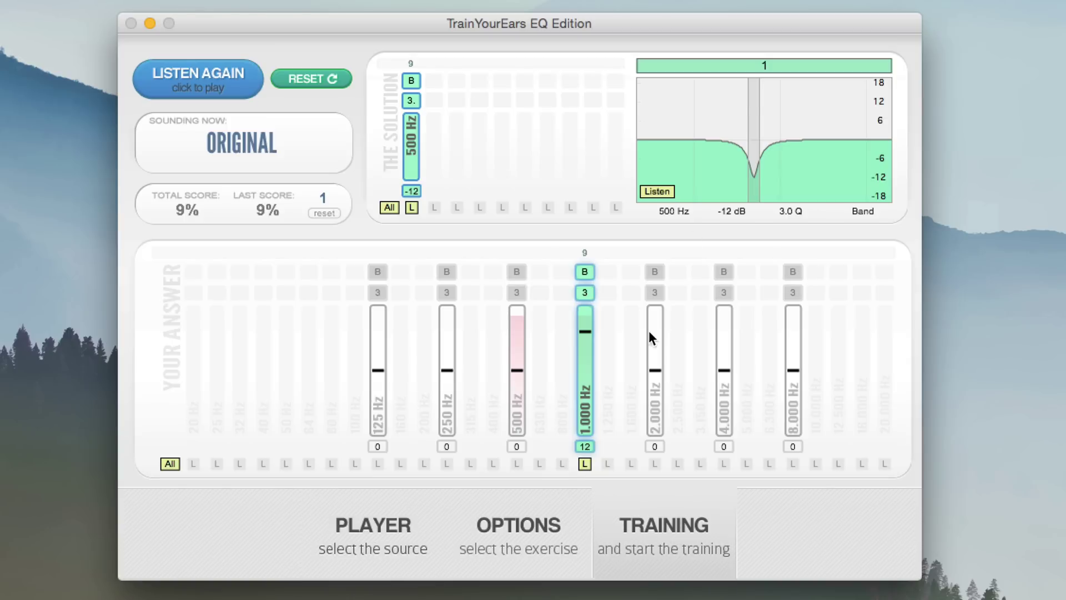
mouse_move(755, 147)
- Restart the source audio and toggle the solution's Listen option to compare the 500 Hz cut with the original sound
left_click(391, 528)
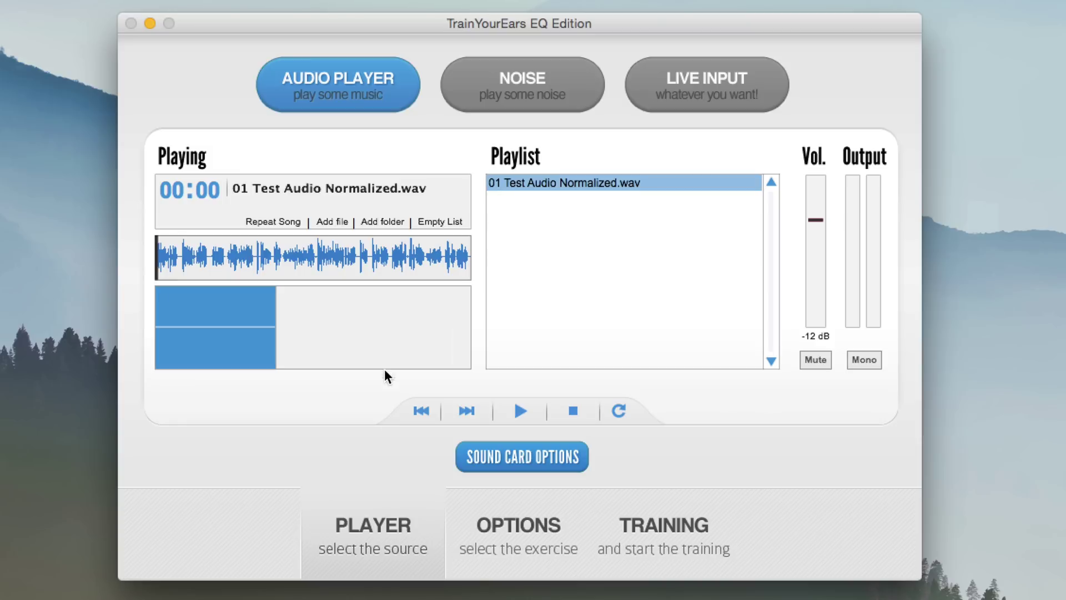
left_click(518, 410)
left_click(692, 521)
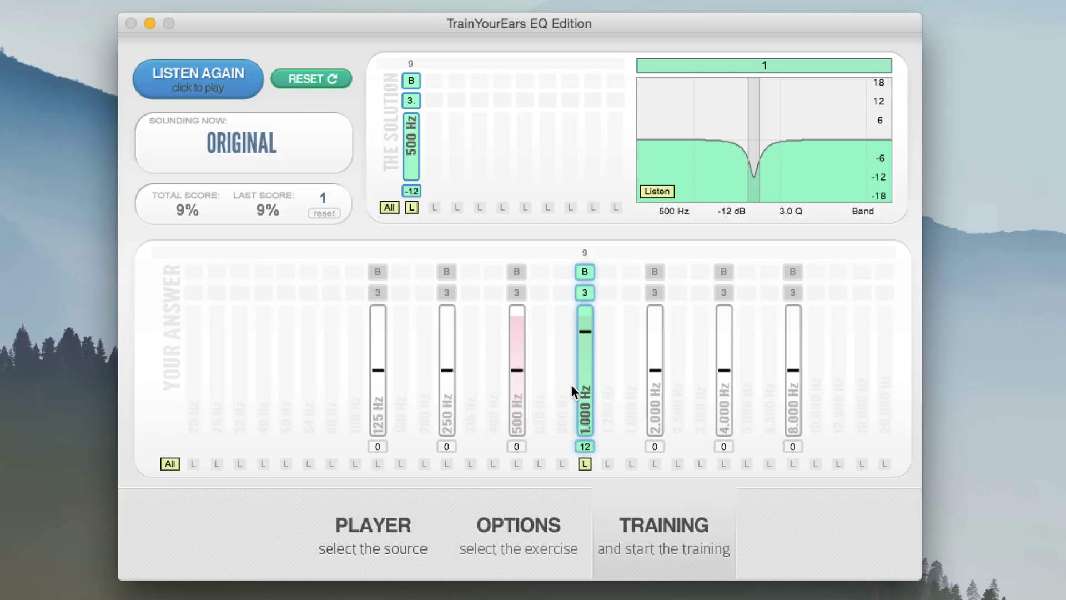
left_click(653, 191)
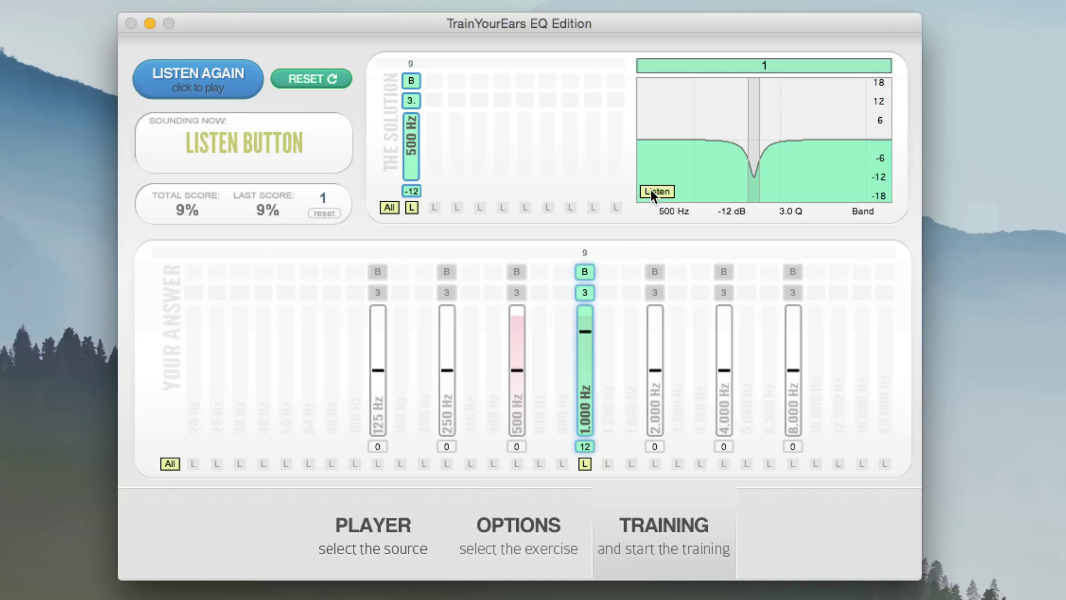
left_click(652, 193)
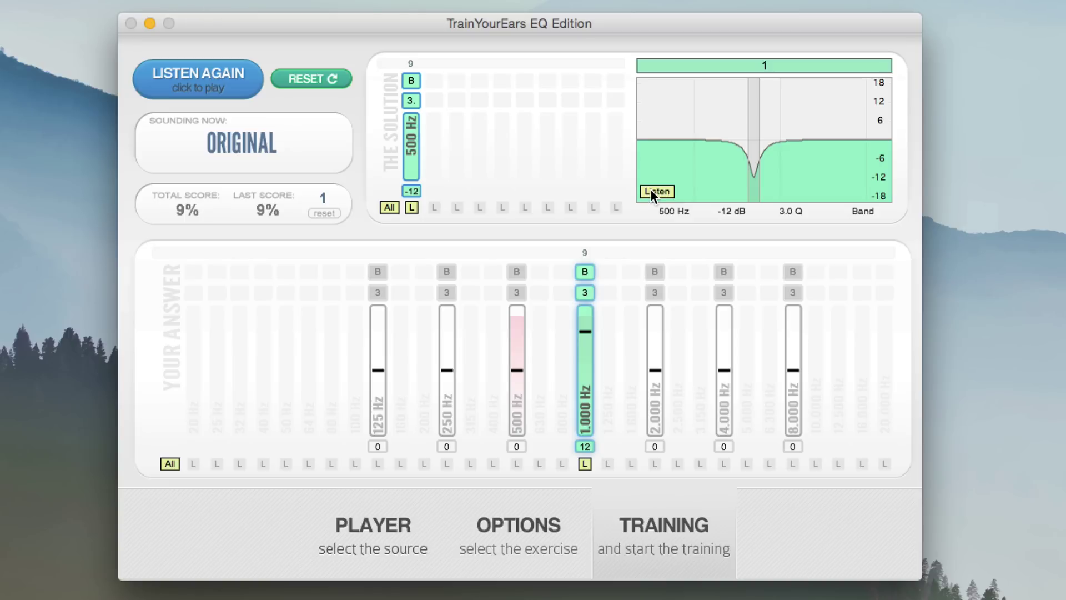
left_click(652, 191)
- End playback of the test audio and bring the training solution back into view
left_click(369, 525)
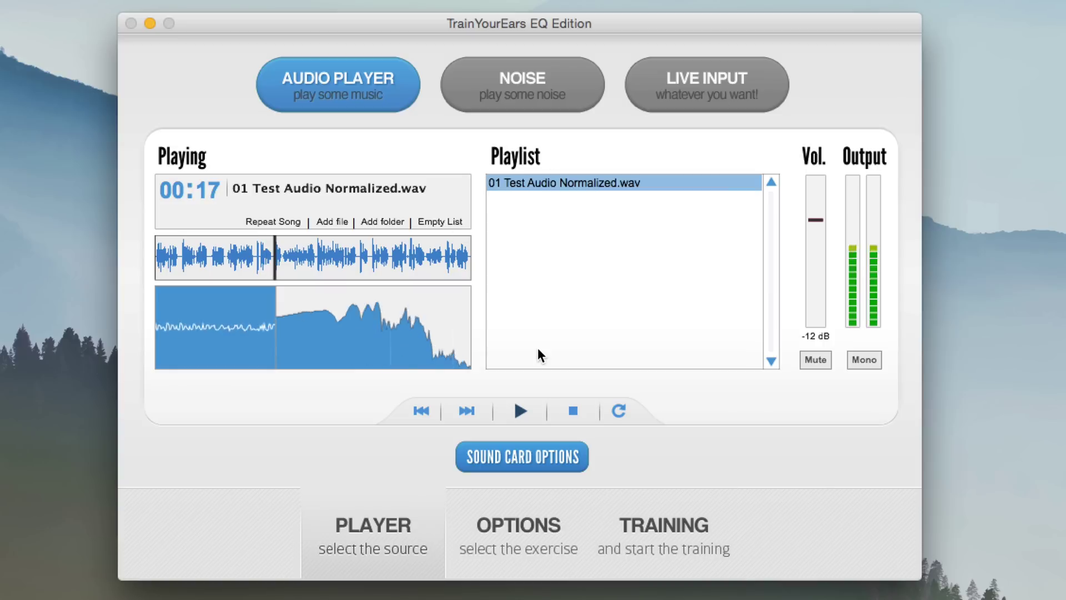
left_click(572, 411)
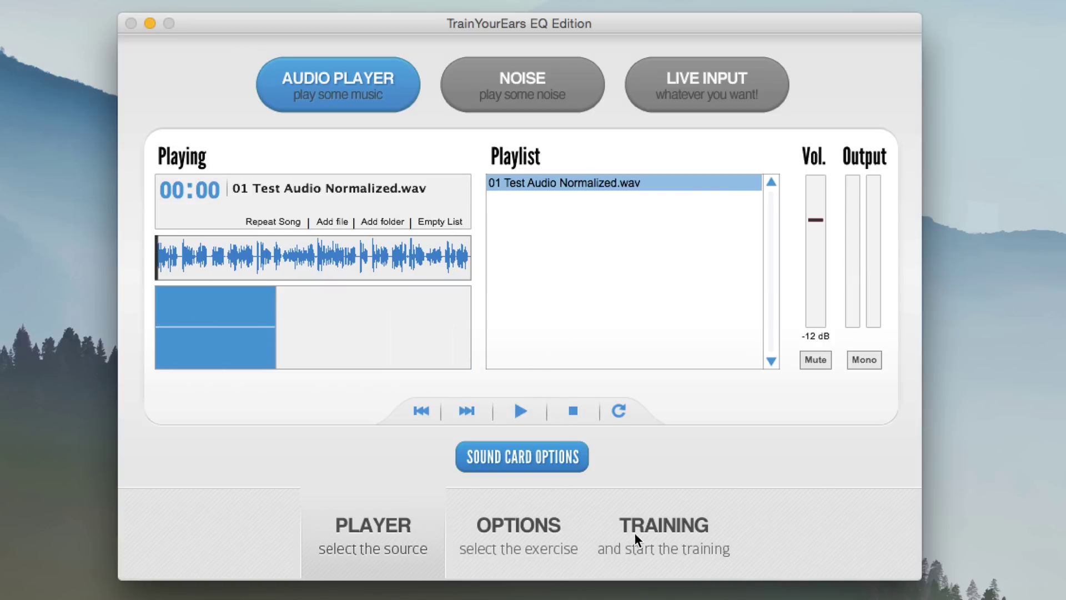
left_click(633, 533)
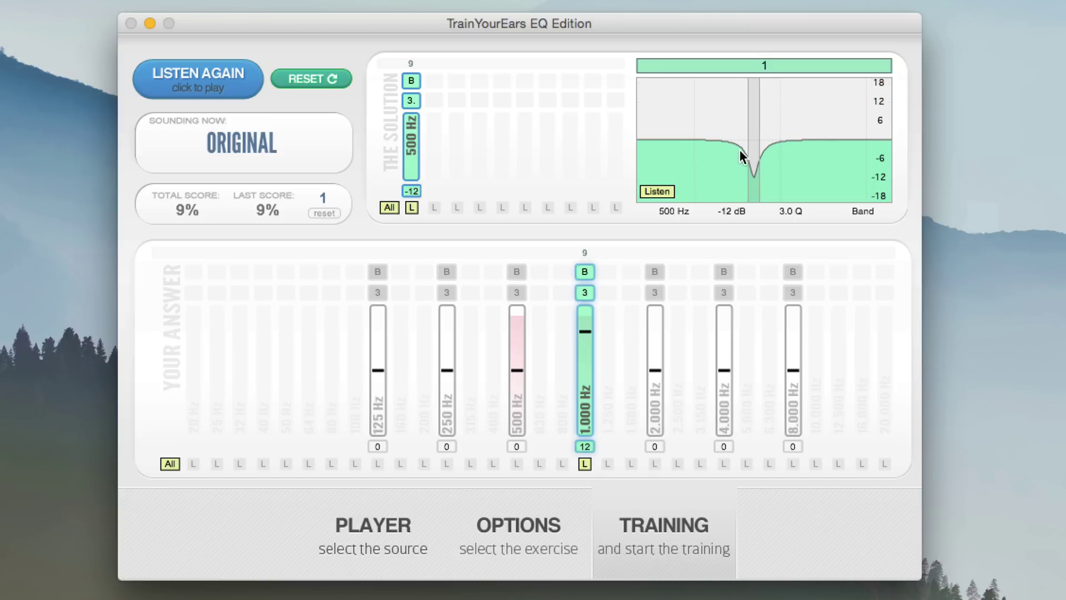
mouse_move(753, 180)
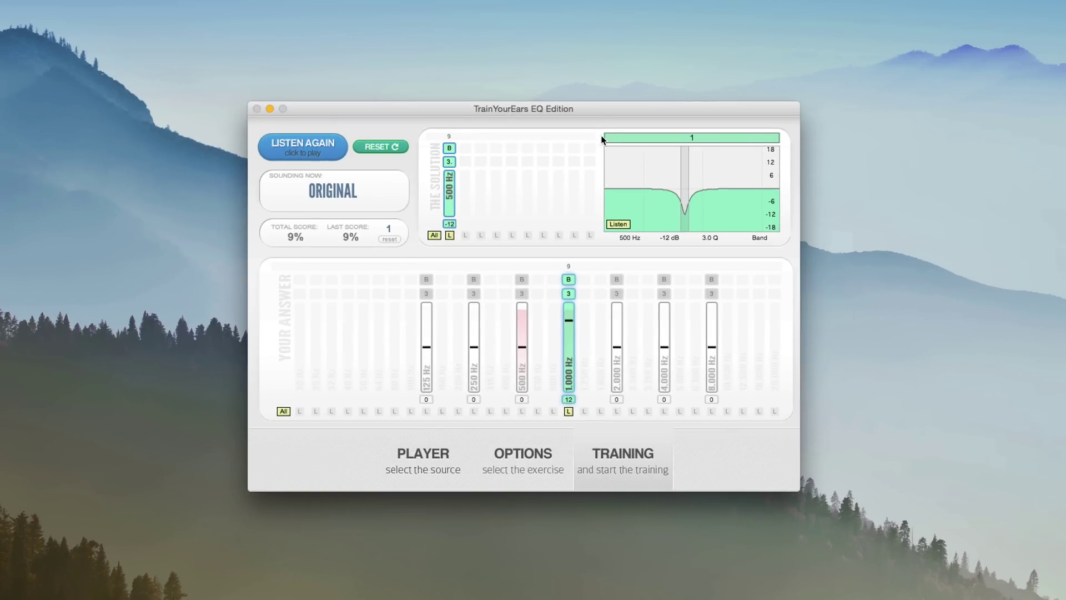
left_click_drag(594, 109, 628, 128)
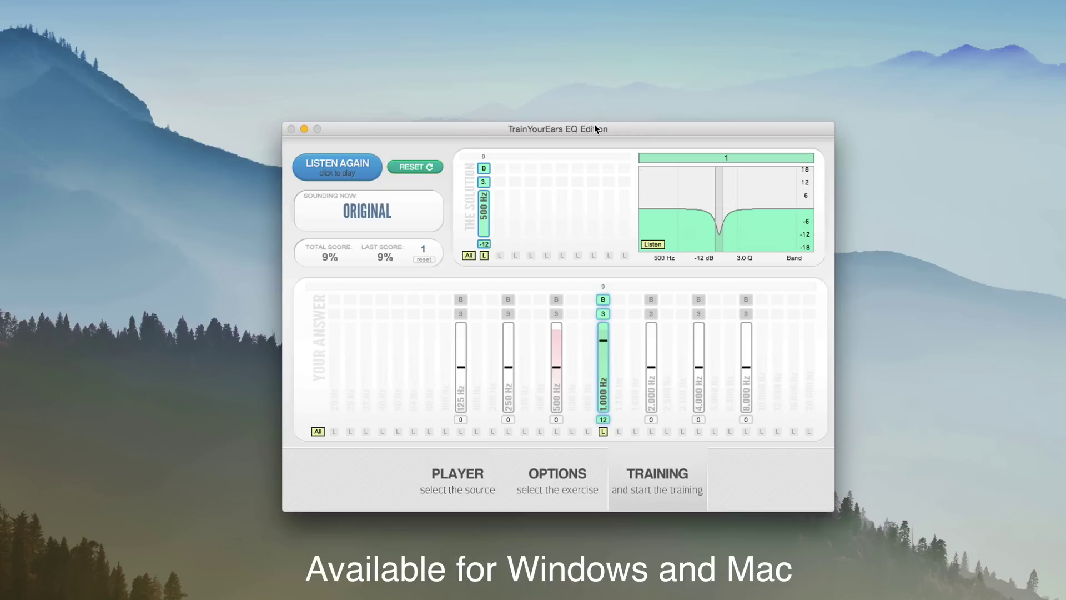
left_click_drag(472, 136, 440, 58)
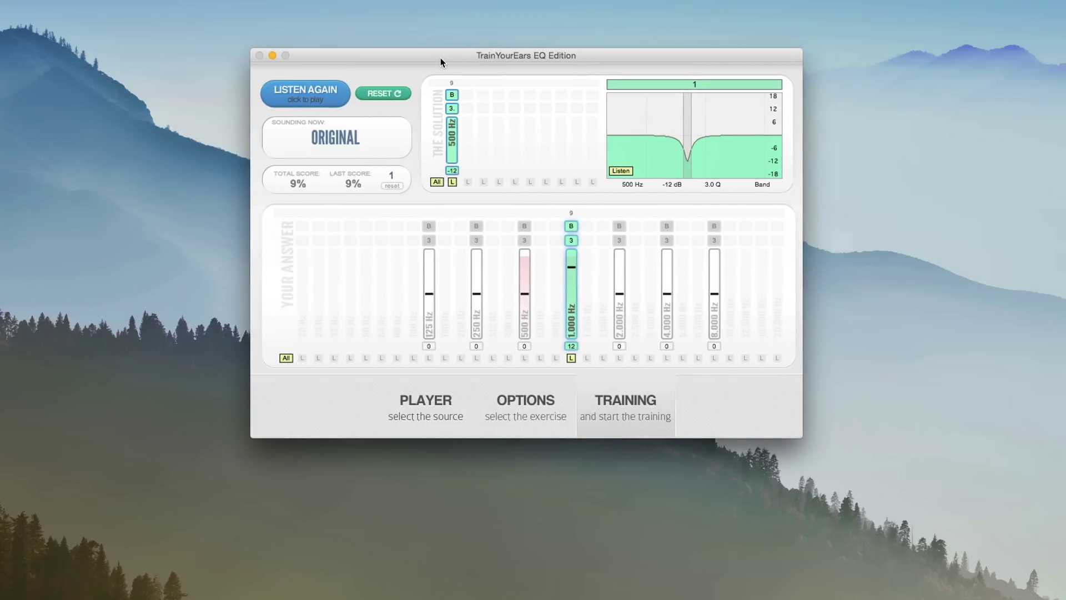